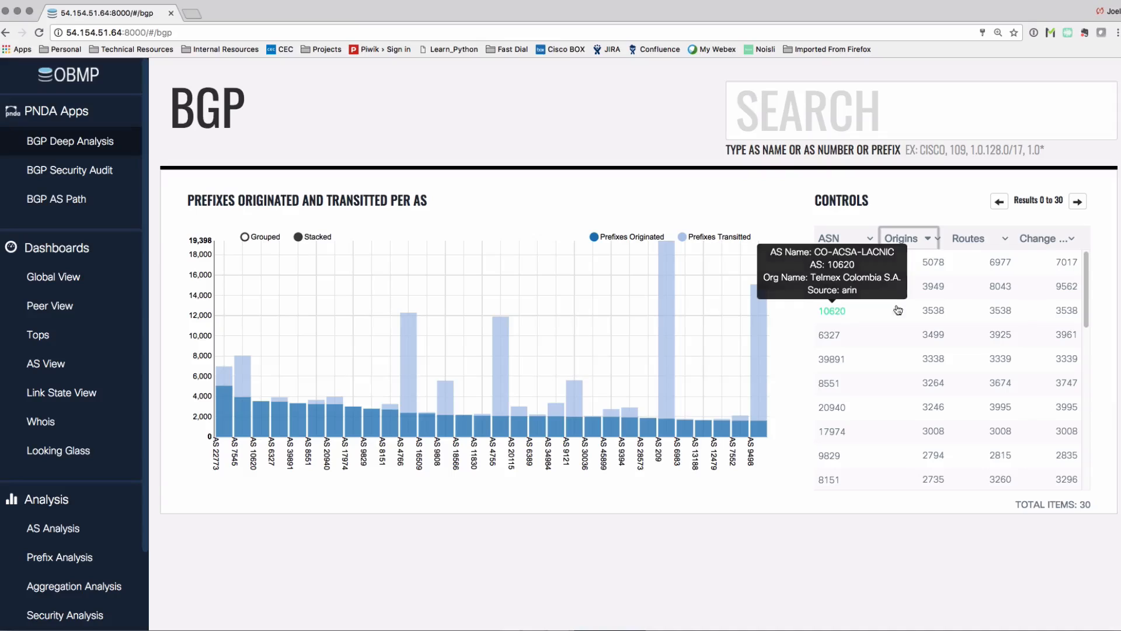
Look up FLAG-AS (ASN: 15412) in the BGP search and set its timeline to the last 24 hours.
left_click(888, 116)
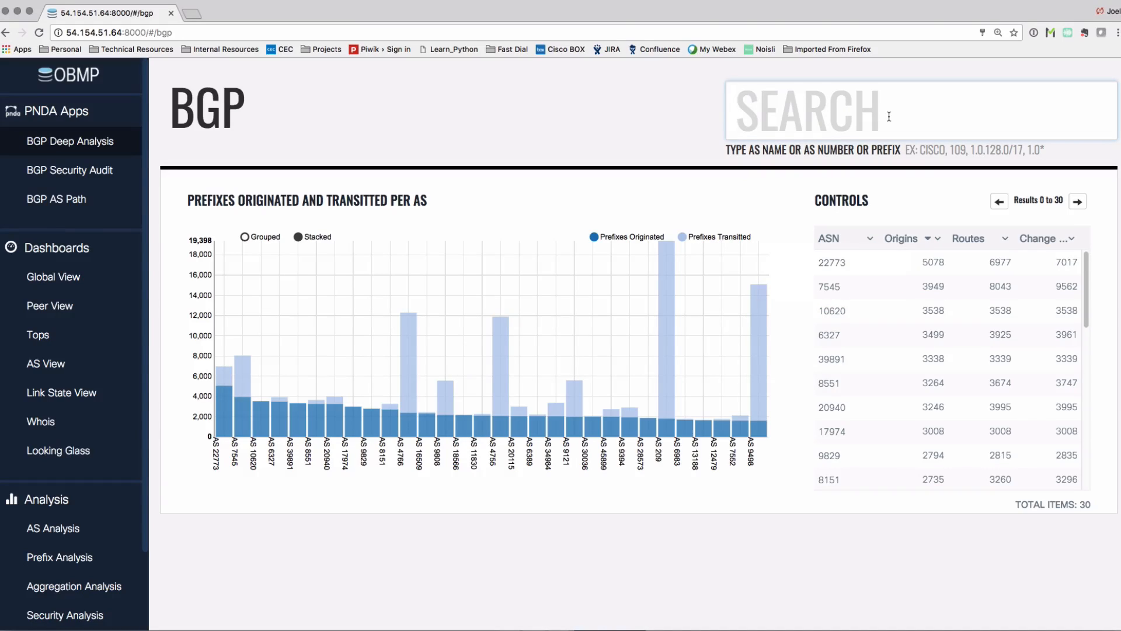
type("FLAG")
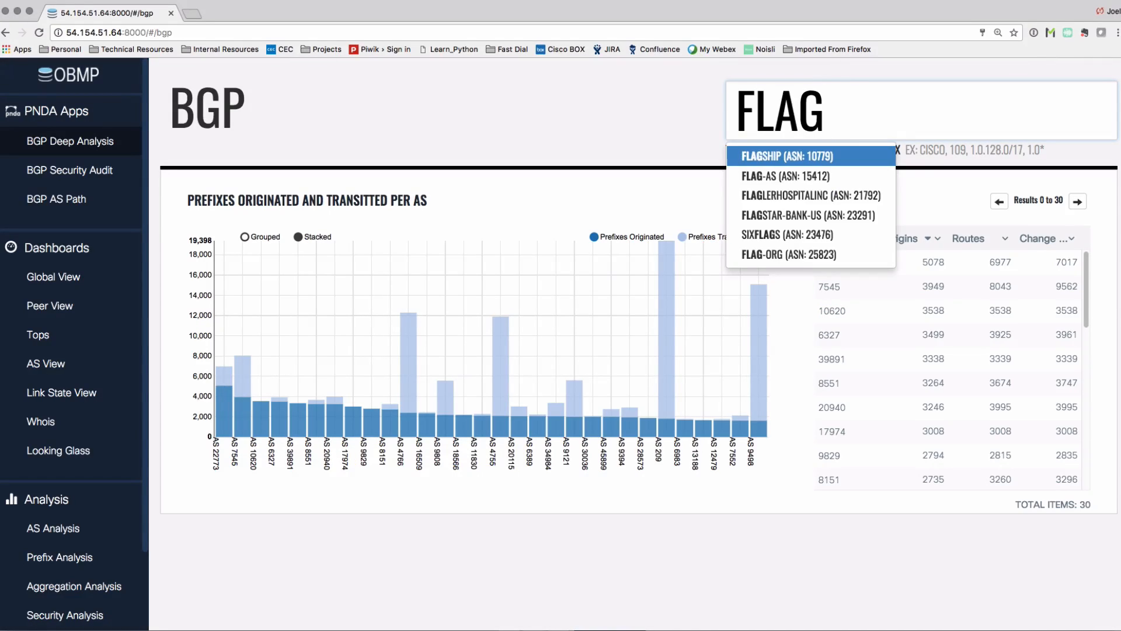
left_click(766, 182)
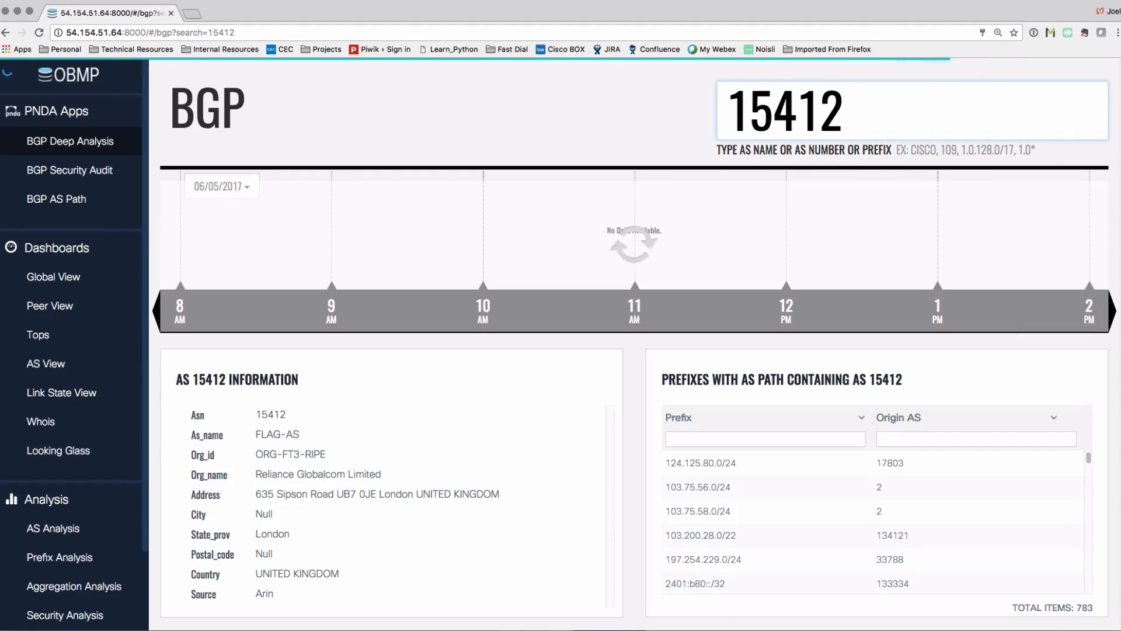
left_click(246, 188)
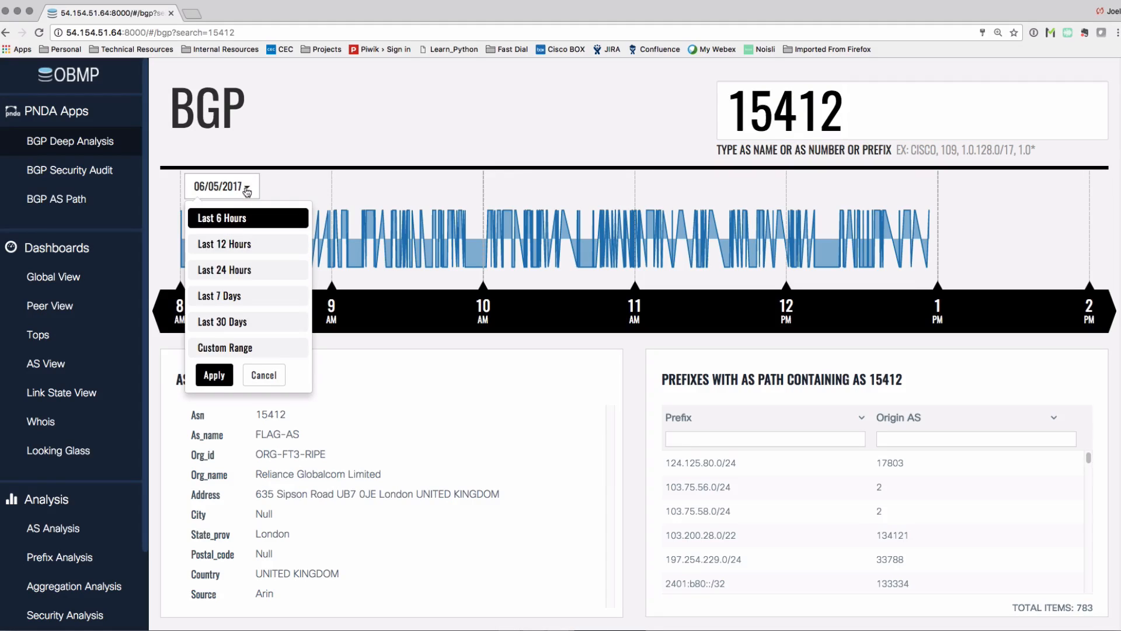
left_click(246, 269)
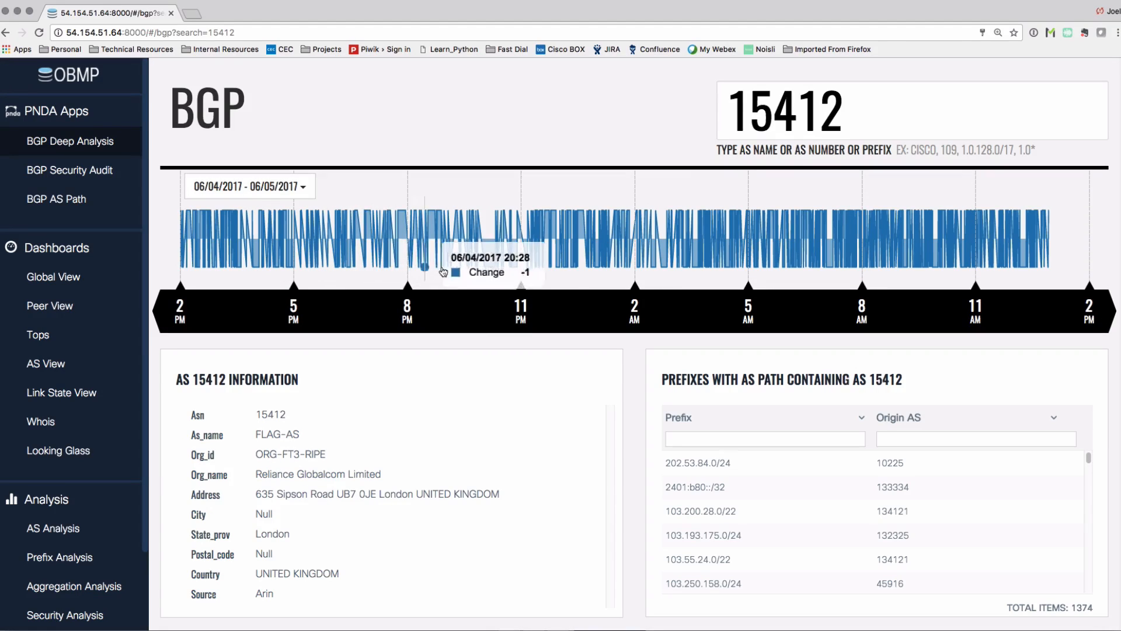
scroll(770, 466, "down", 5)
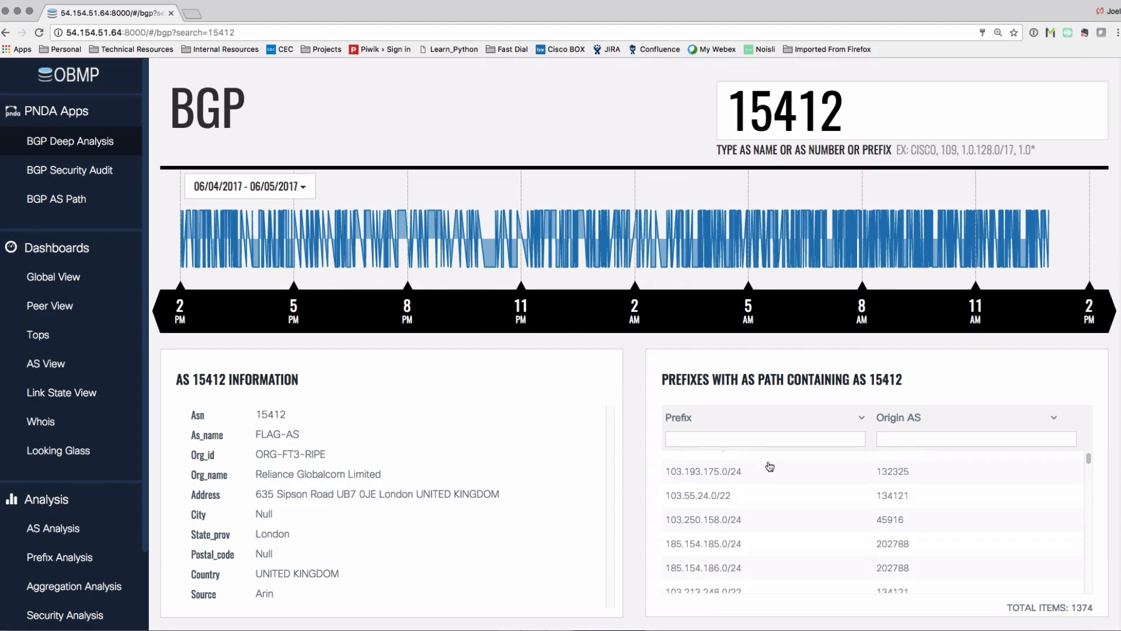
scroll(770, 466, "up", 5)
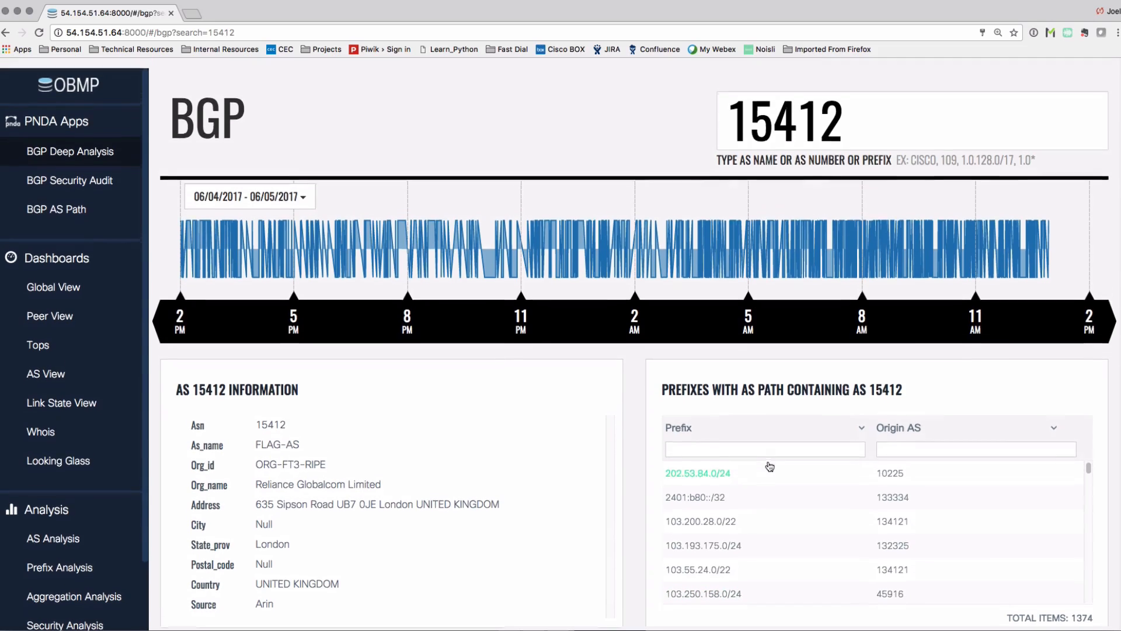
Load the AS Links graph for AS 15412 and inspect the details of its central node and largest neighbours.
scroll(634, 344, "down", 4)
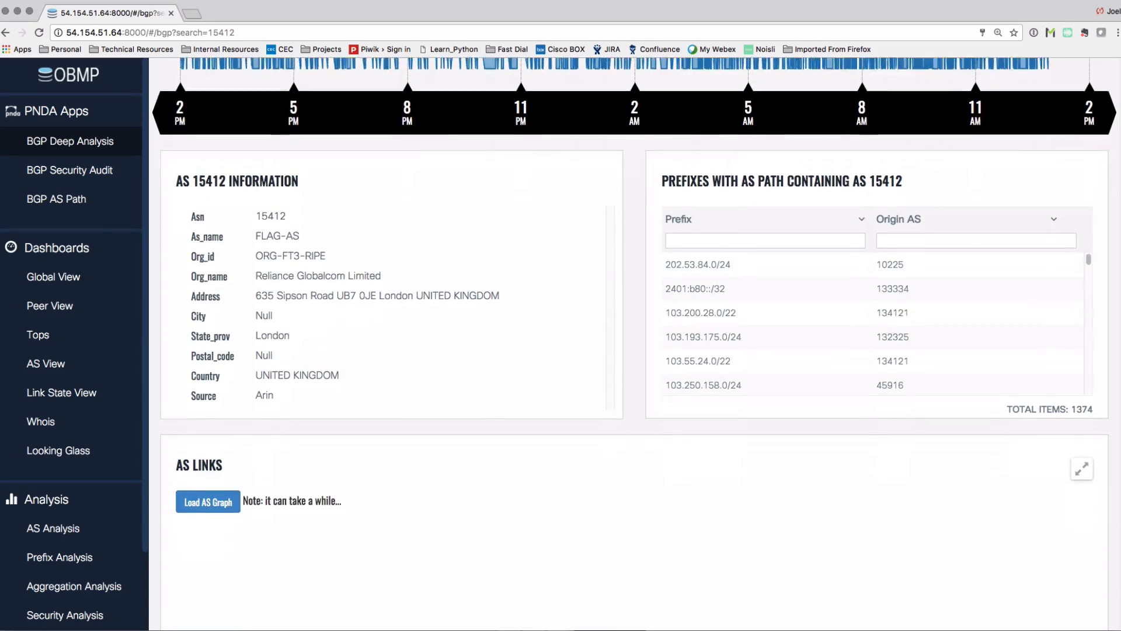
left_click(219, 488)
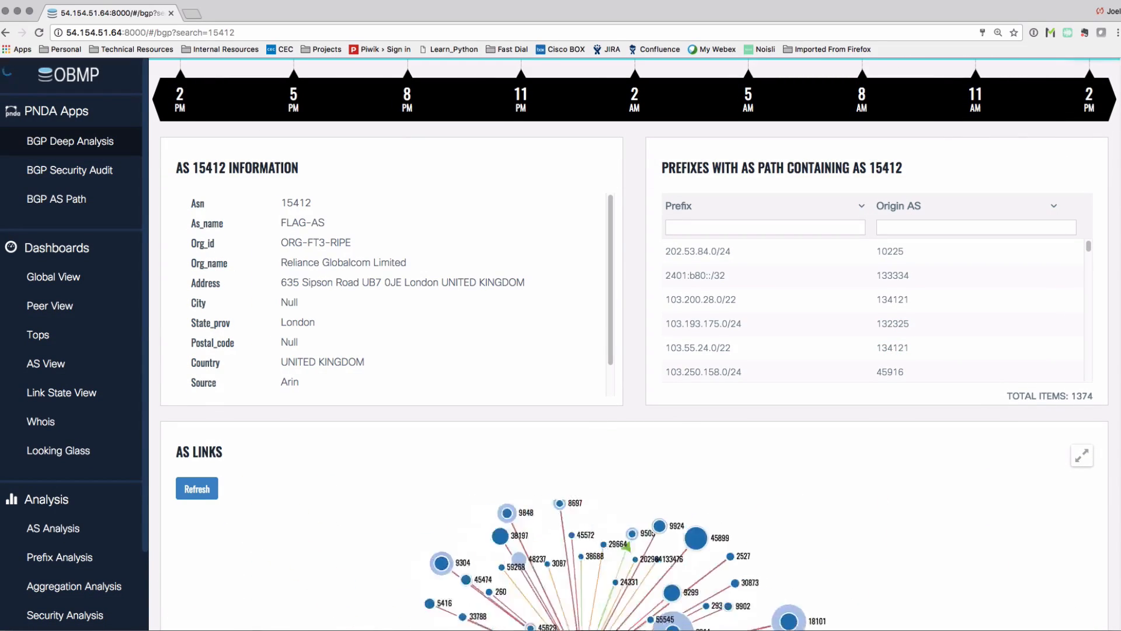
scroll(908, 430, "down", 2)
scroll(946, 500, "down", 6)
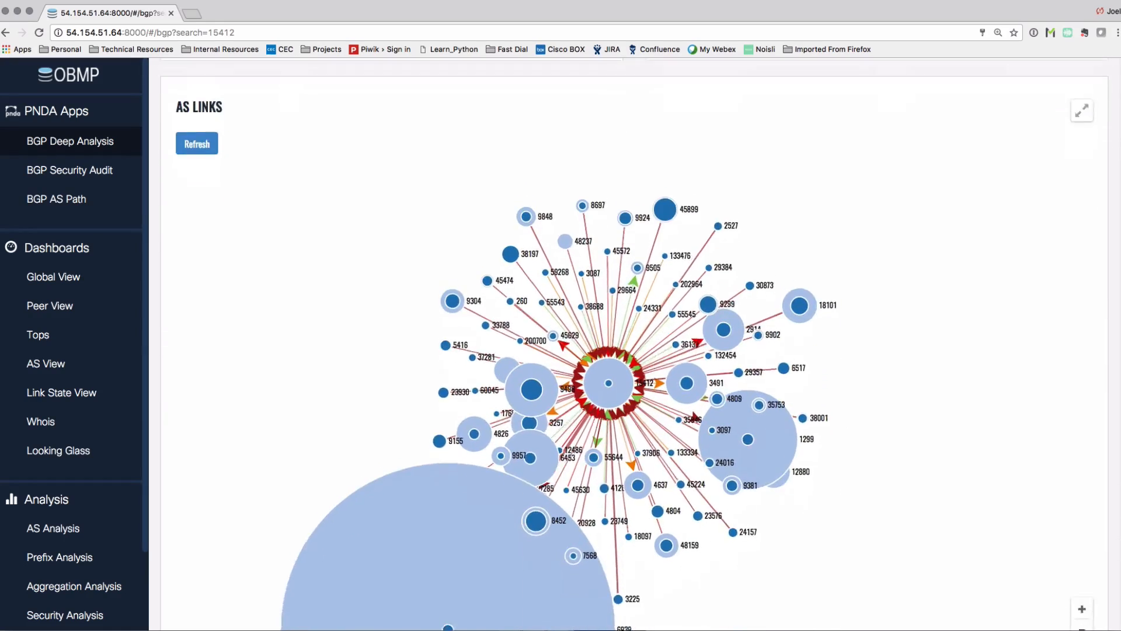
mouse_move(461, 570)
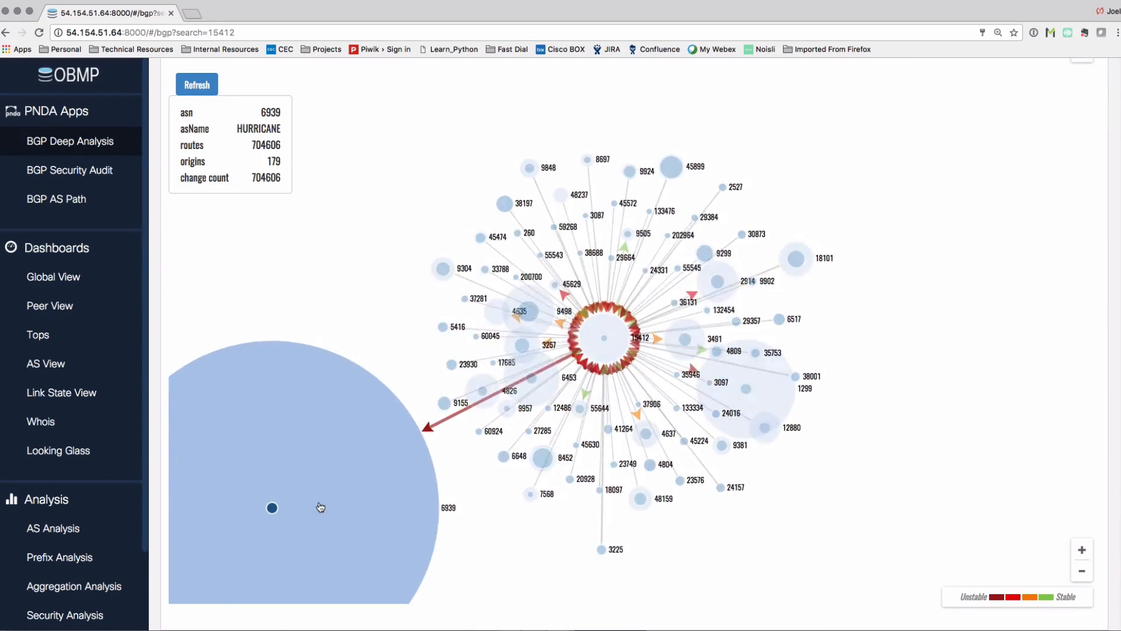
mouse_move(609, 339)
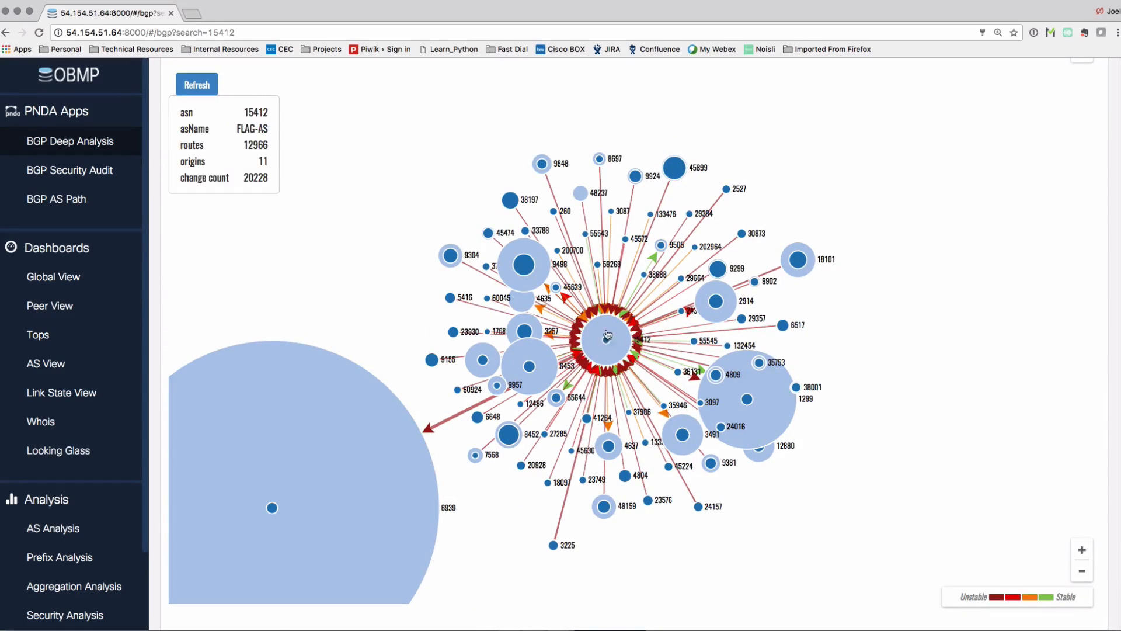
mouse_move(524, 265)
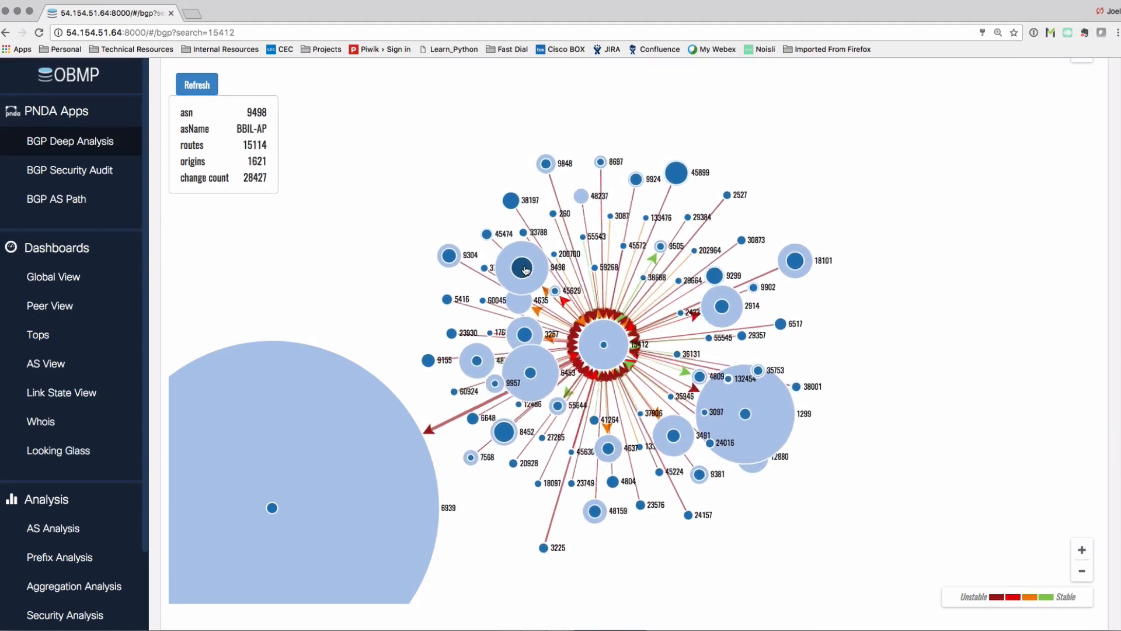
mouse_move(723, 303)
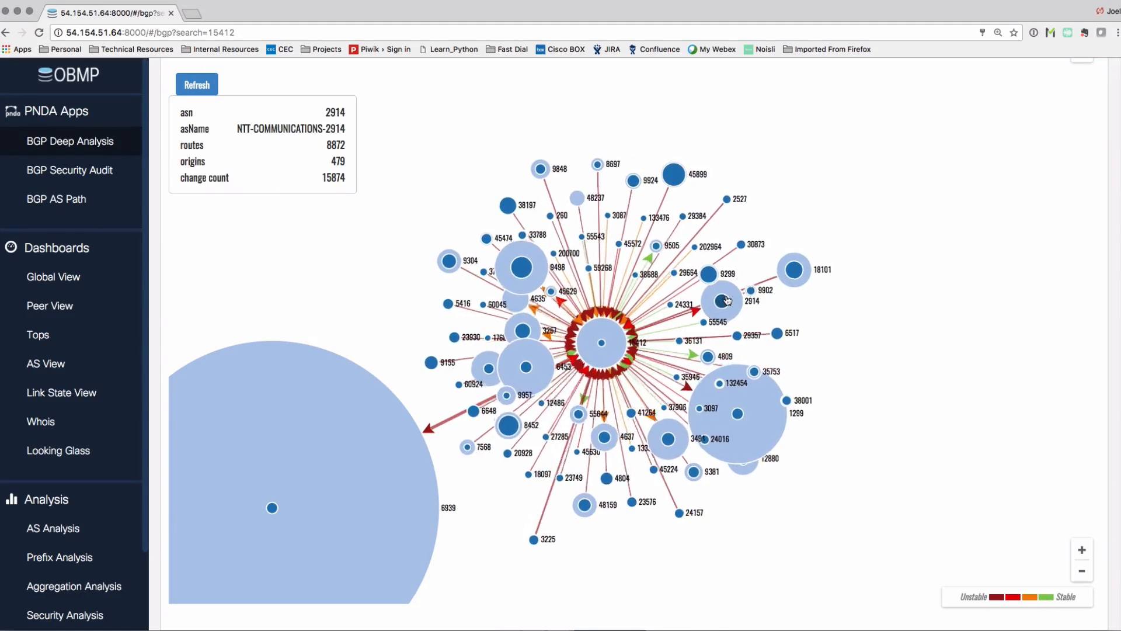
mouse_move(799, 277)
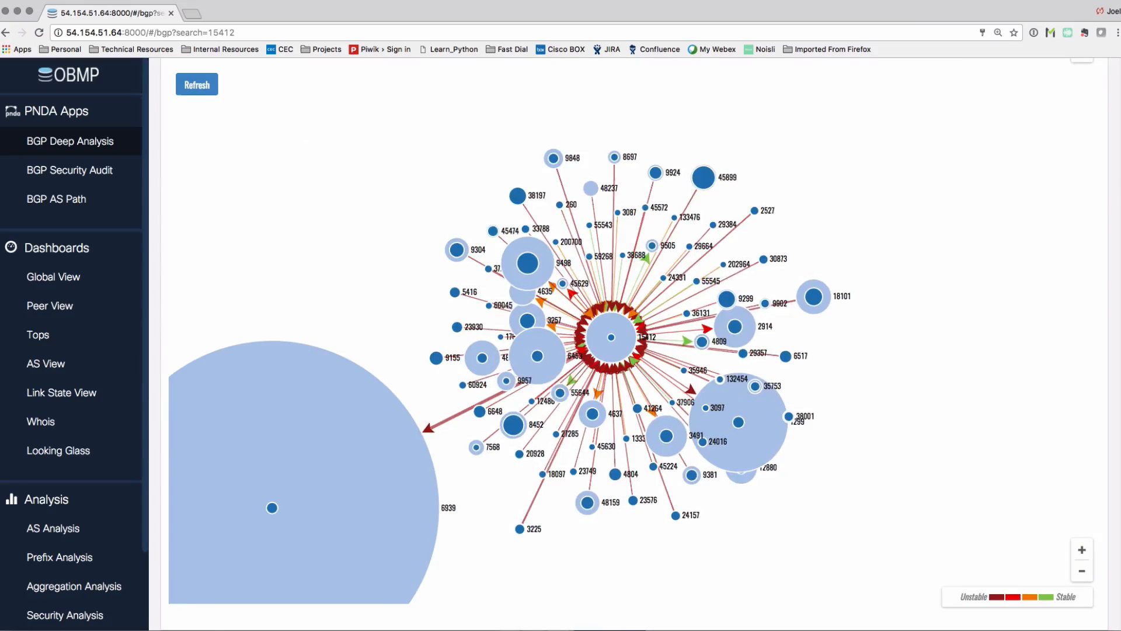
Look up AS 3320 in the BGP search and set its timeline to the last 24 hours.
scroll(635, 331, "up", 10)
scroll(634, 331, "up", 2)
left_click_drag(881, 117, 749, 113)
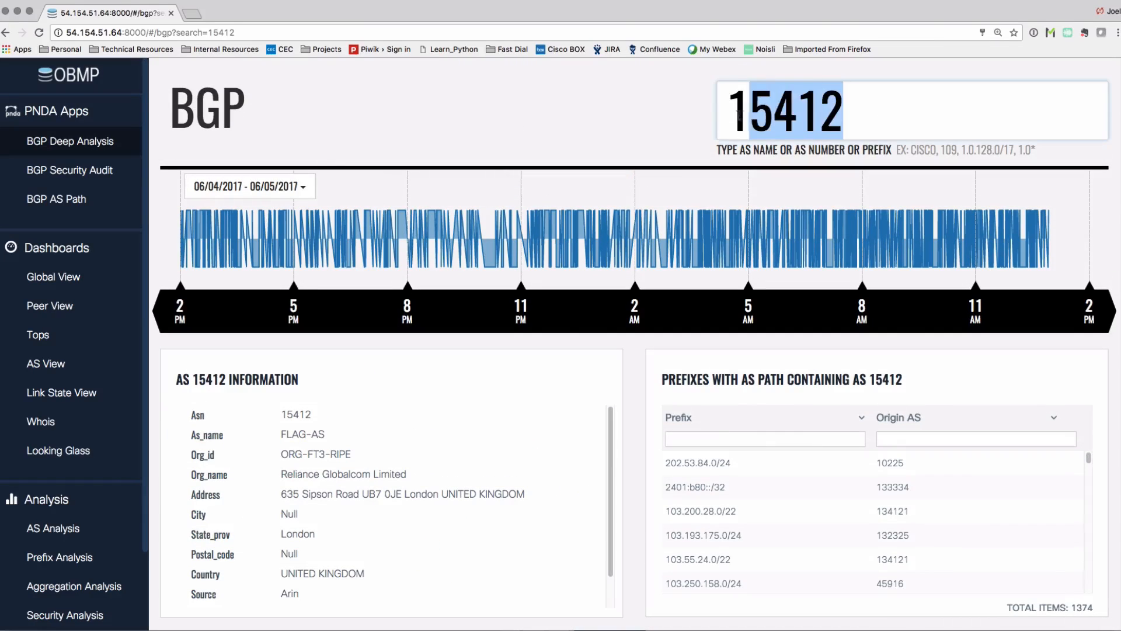
type("3320")
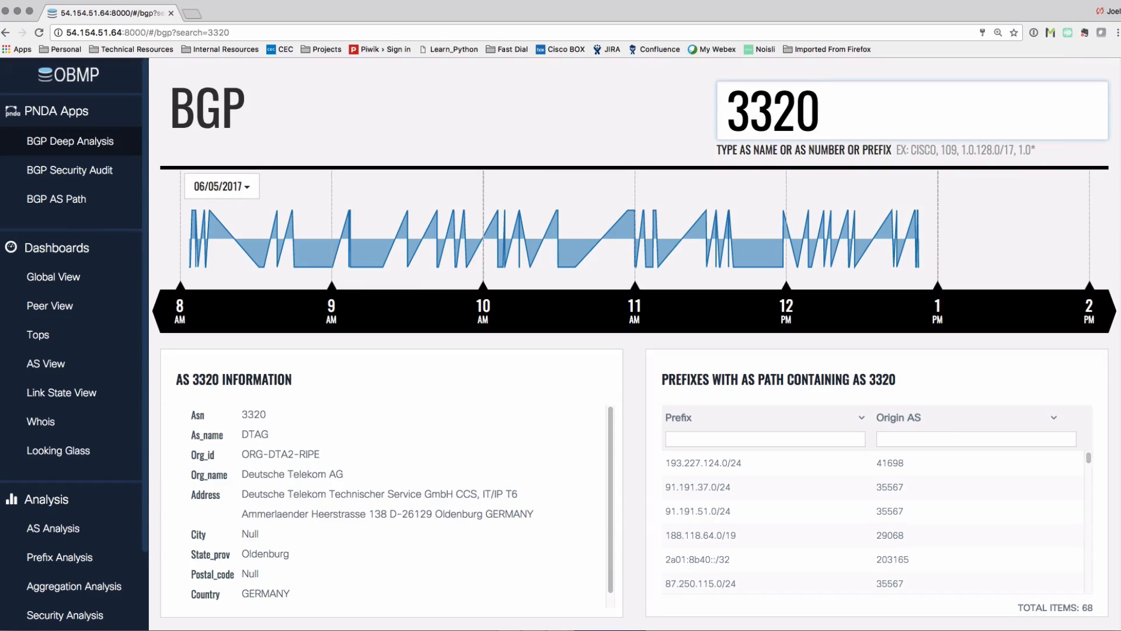
left_click(248, 188)
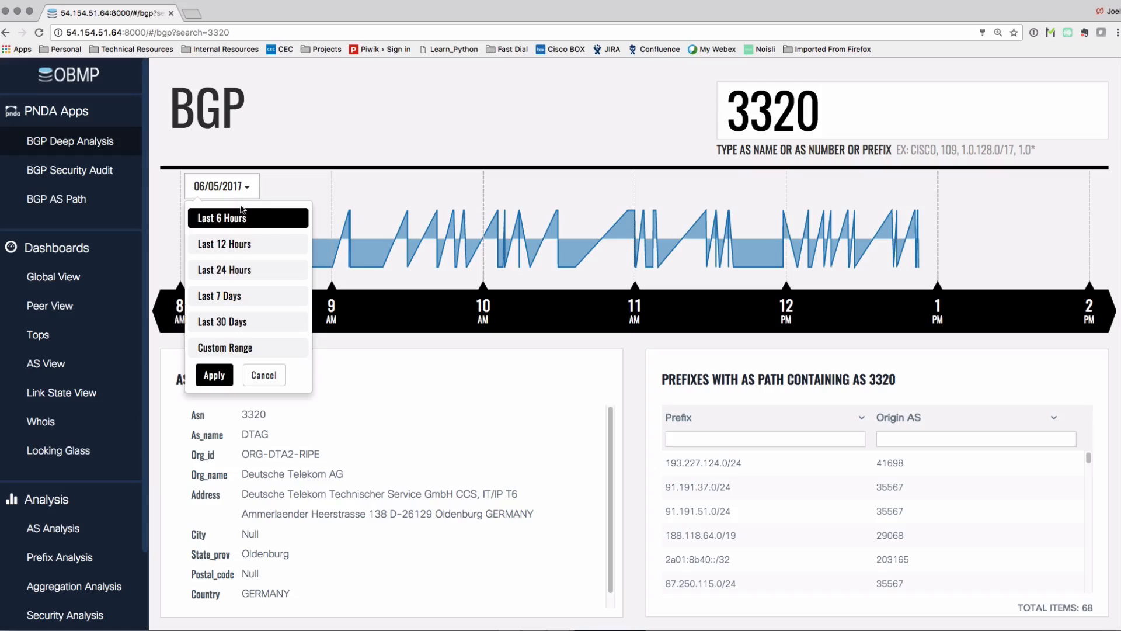
left_click(246, 271)
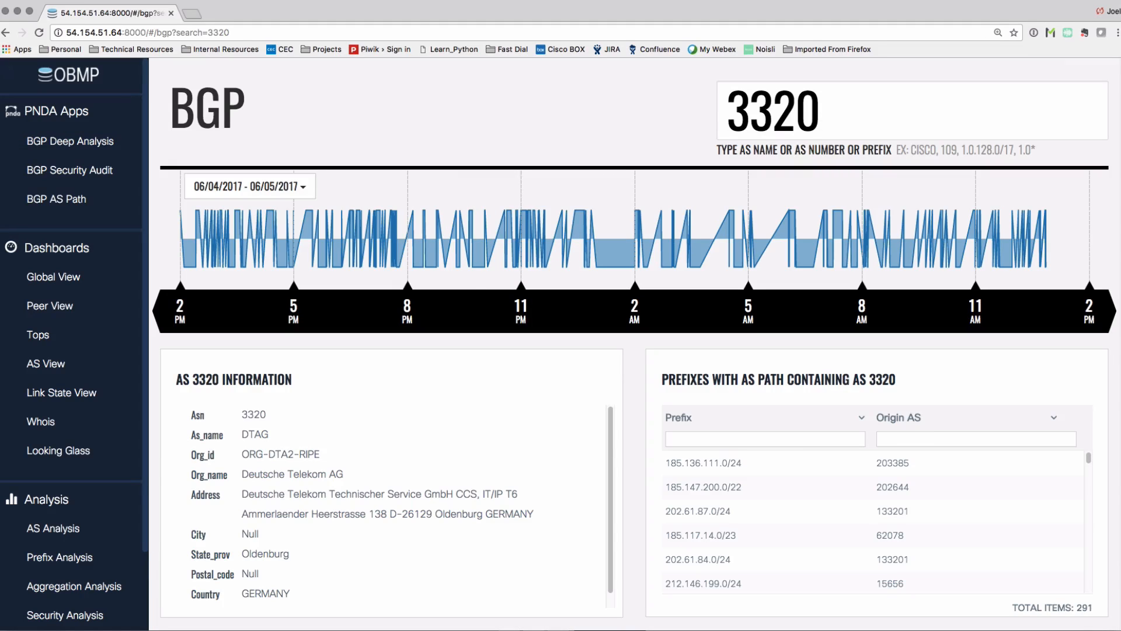
Load the AS Links graph for AS 3320 and zoom the graph out to show more of its neighbours.
scroll(634, 343, "down", 5)
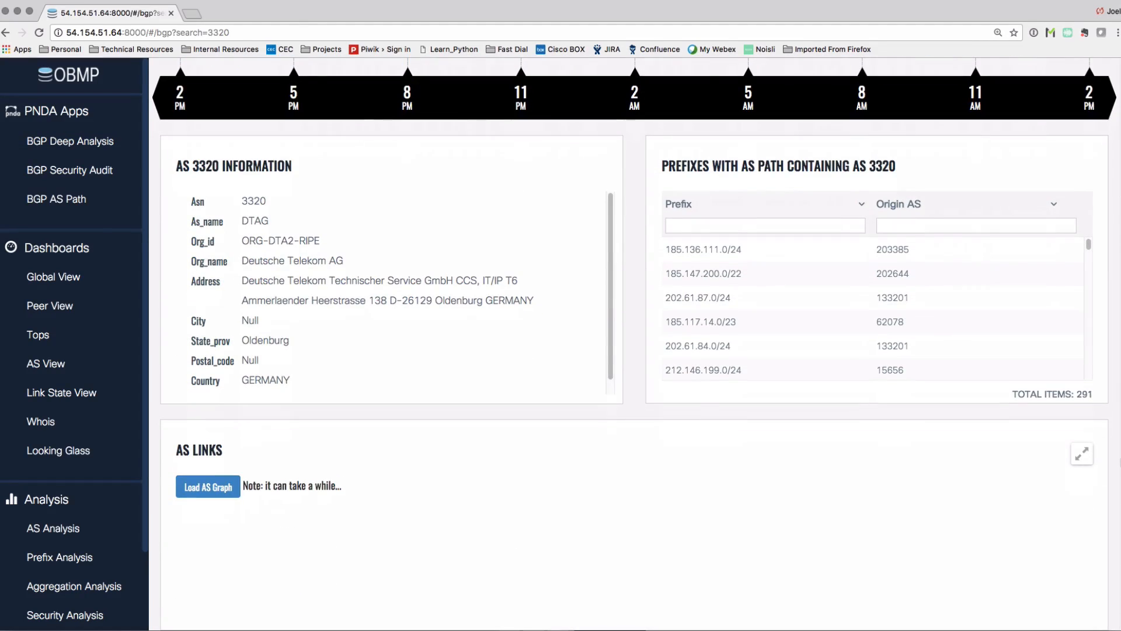
left_click(208, 485)
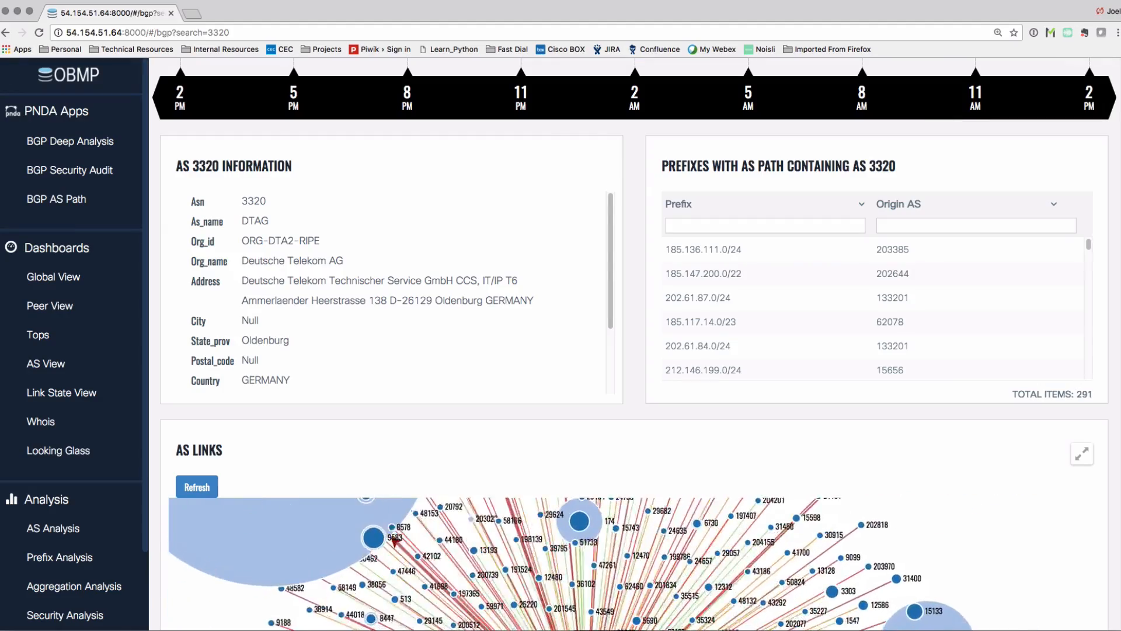
scroll(635, 344, "down", 3)
scroll(634, 343, "down", 6)
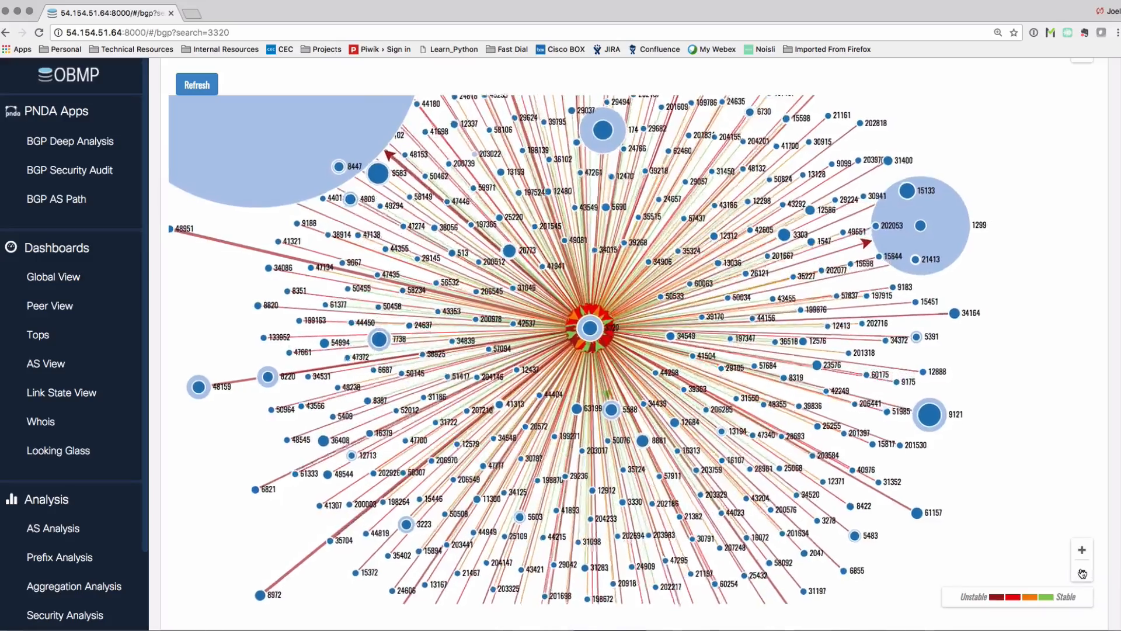
left_click(1082, 573)
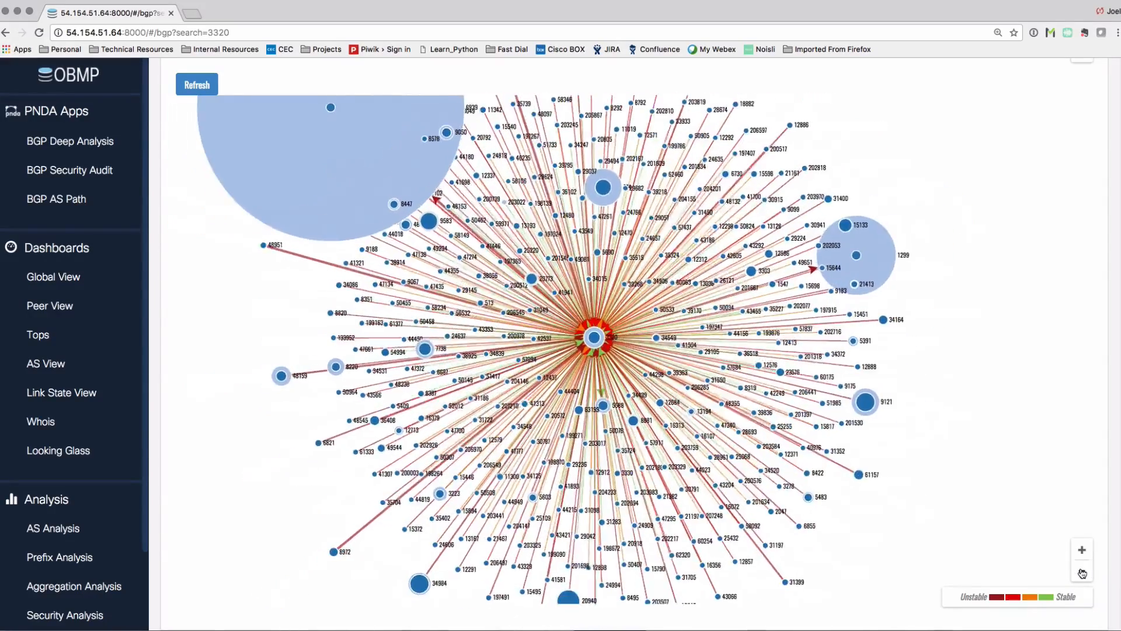
left_click(1082, 573)
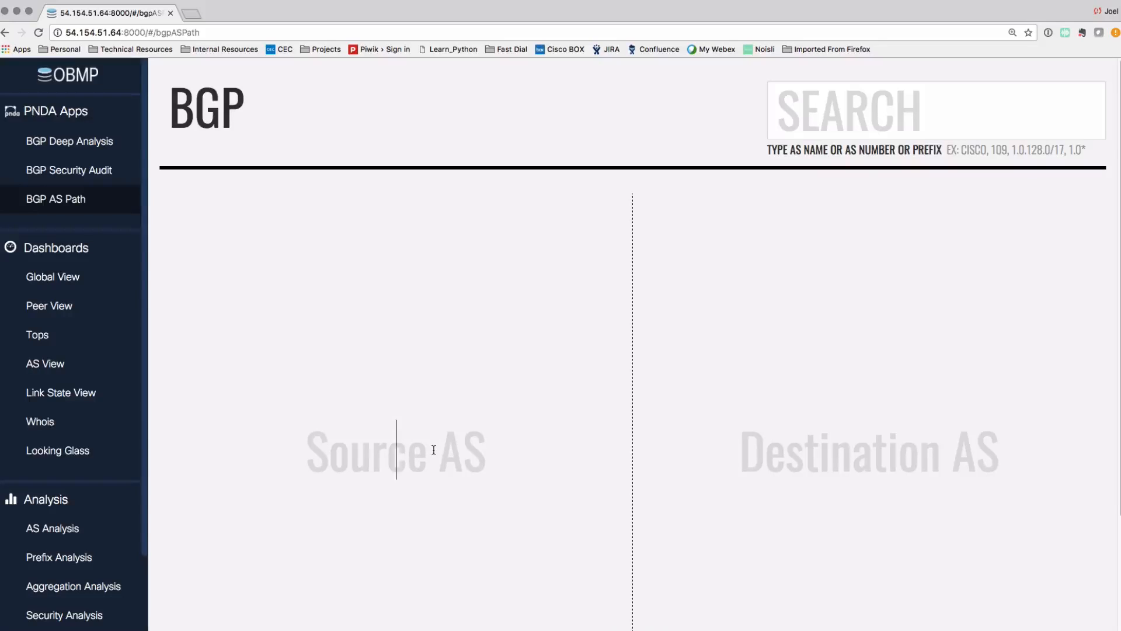
Search for AS path connections from source AS HURRICANE to destination AS KOCNET.
type("hurric")
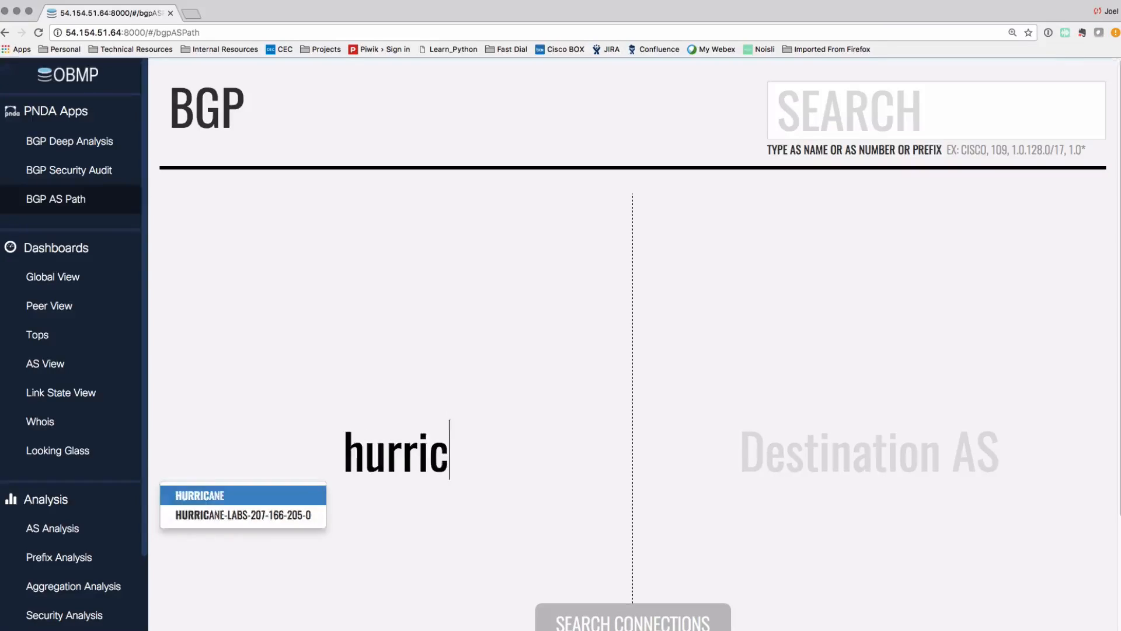
key("Return")
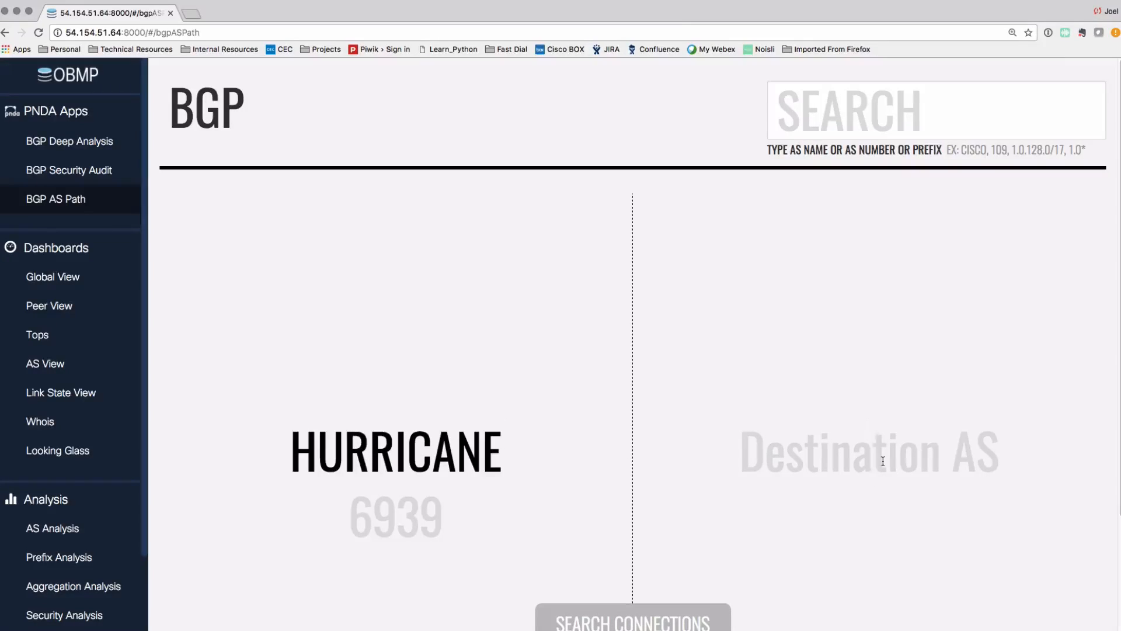
type("koc")
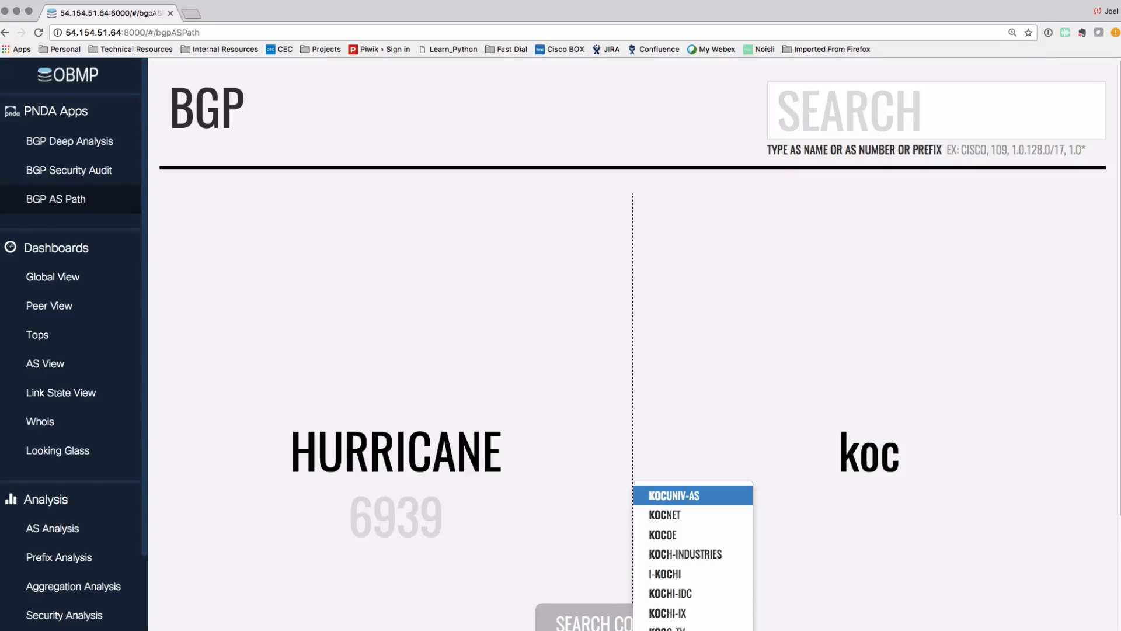
key("Down")
key("Return")
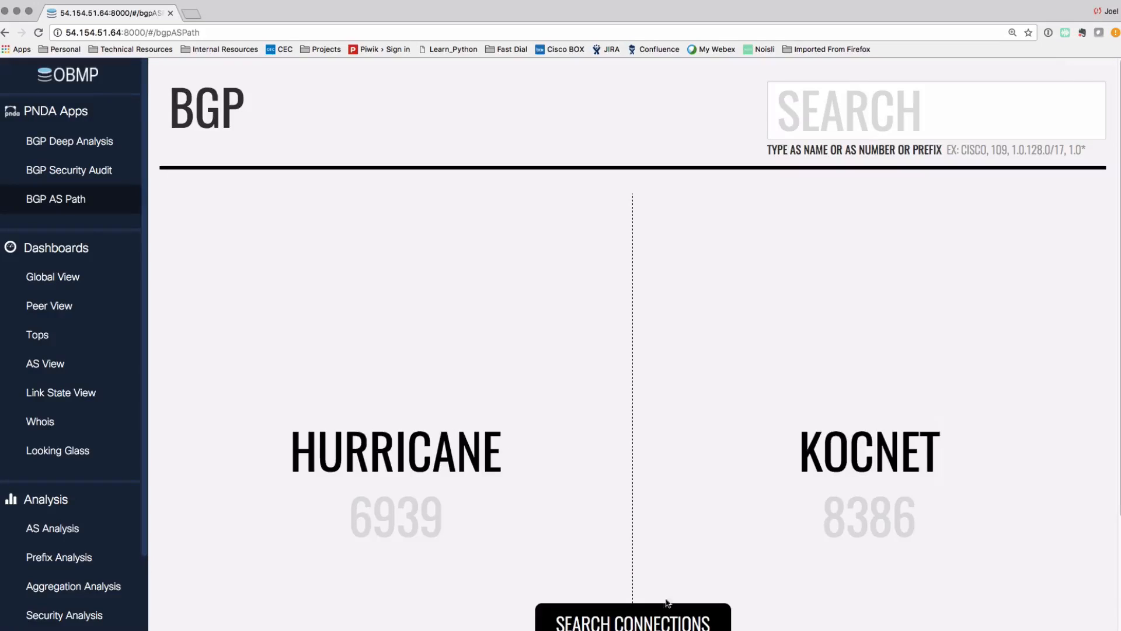
left_click(656, 610)
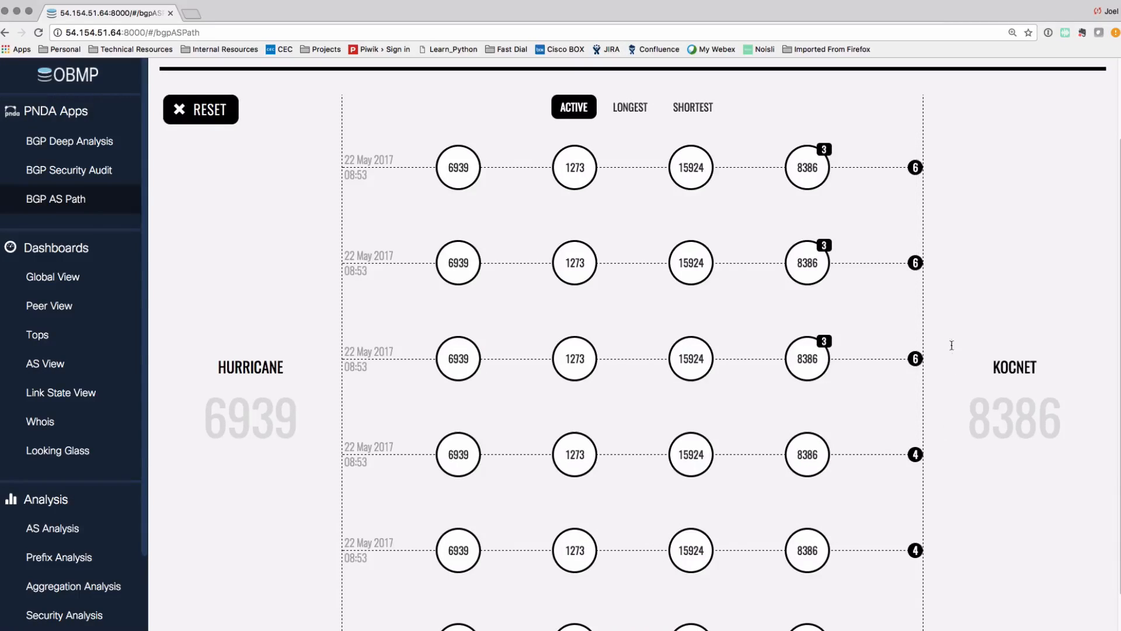
View the shortest and longest HURRICANE–KOCNET paths and examine the organisations along the longest-list path dated 16 May 2017 11:51.
left_click(697, 111)
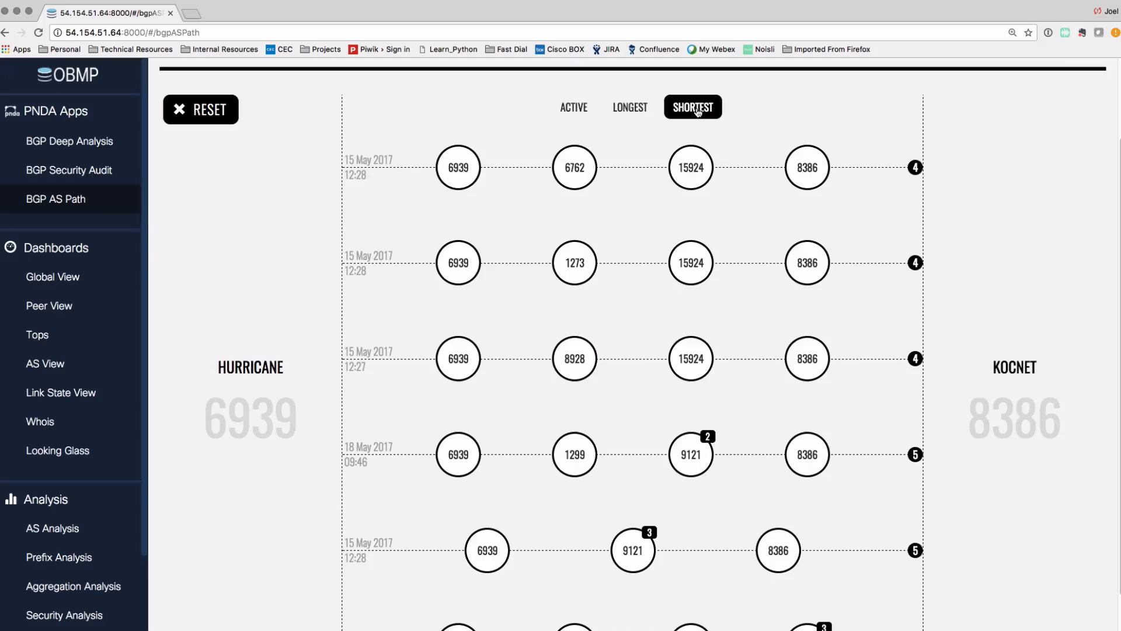
left_click(630, 111)
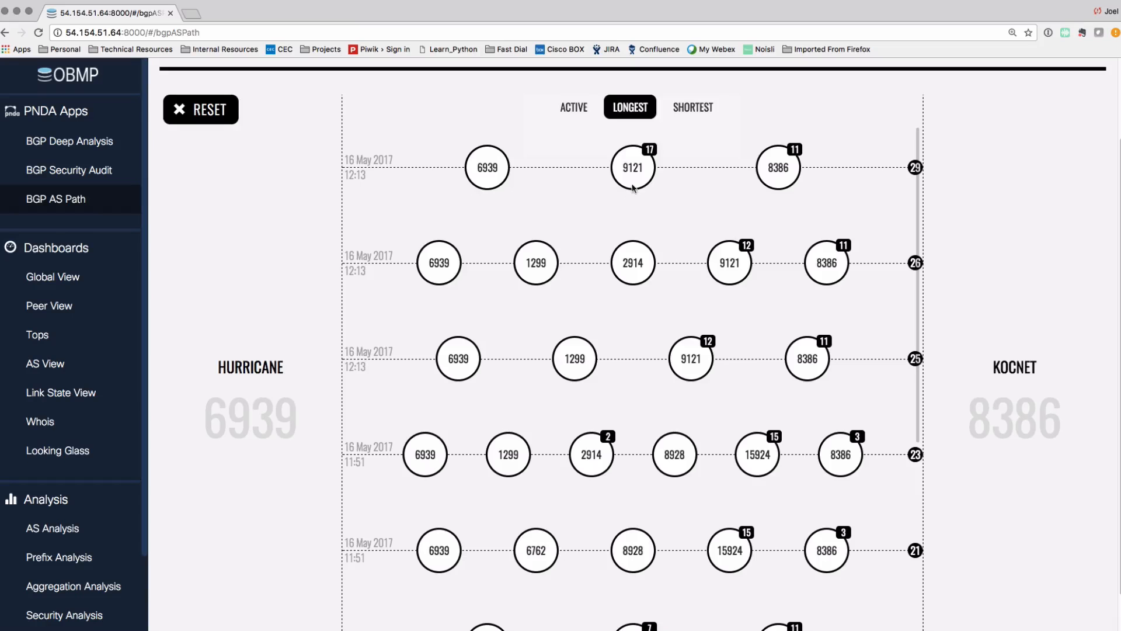
mouse_move(635, 176)
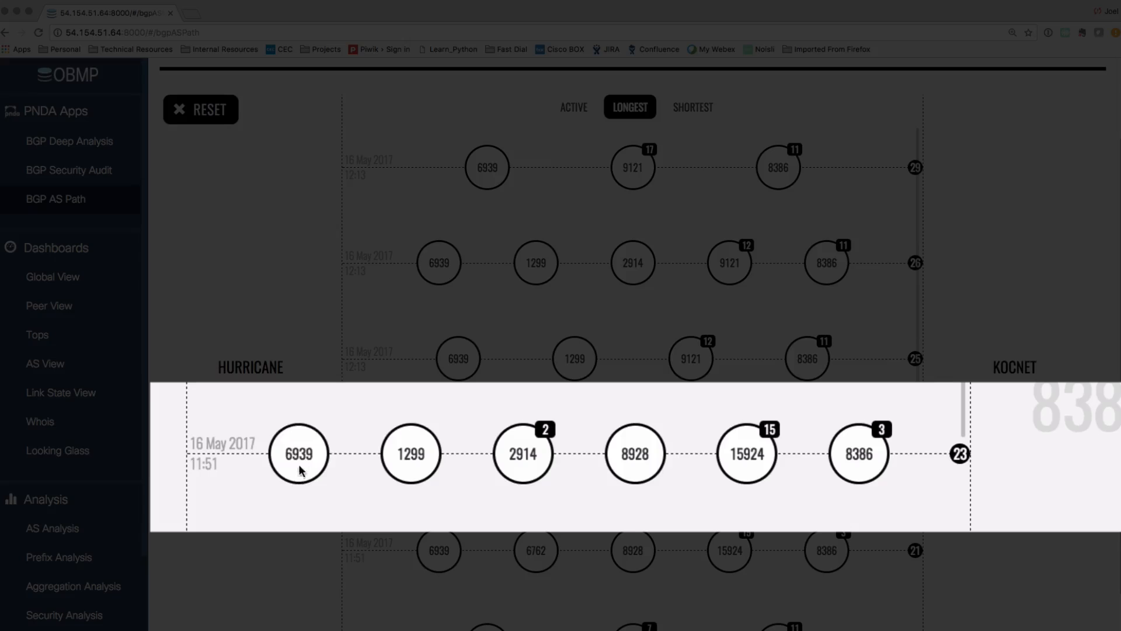
mouse_move(427, 456)
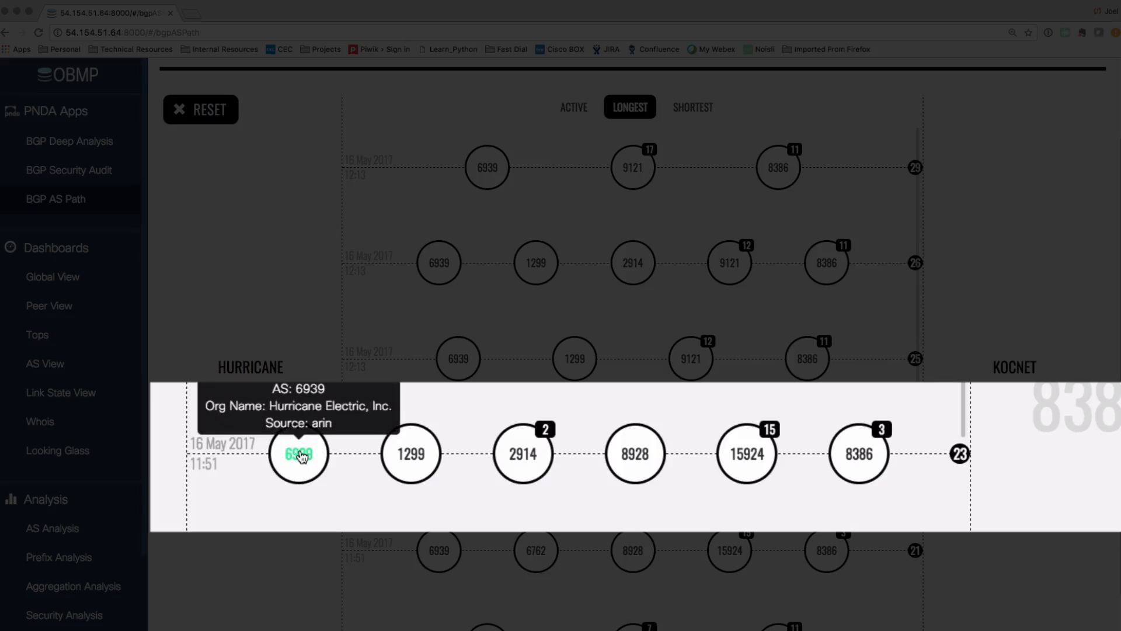
mouse_move(520, 461)
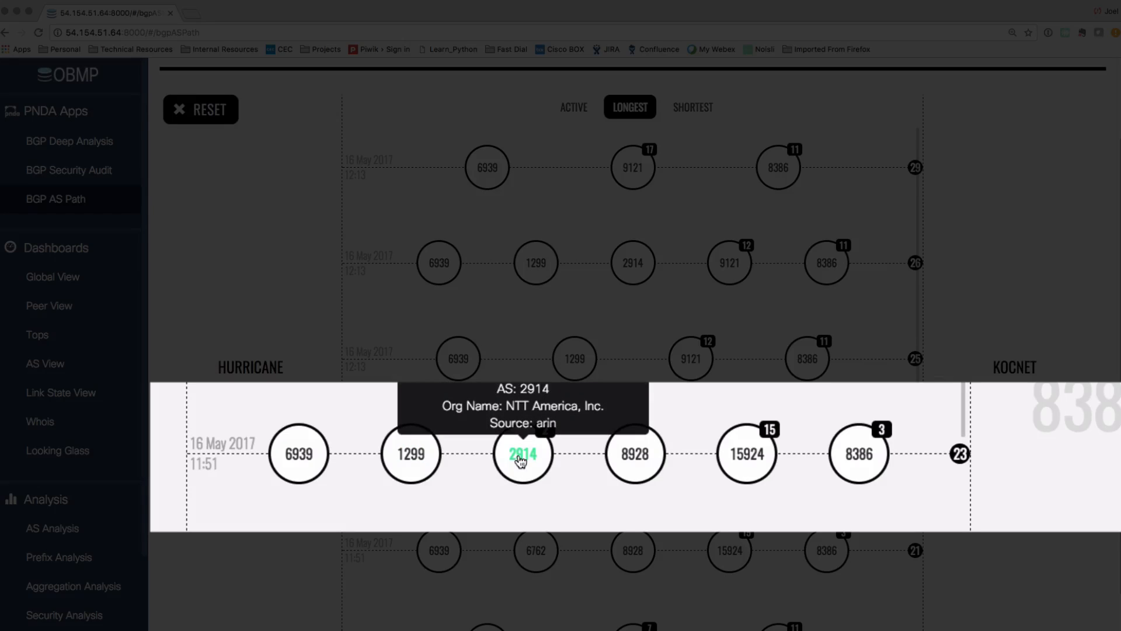
mouse_move(752, 464)
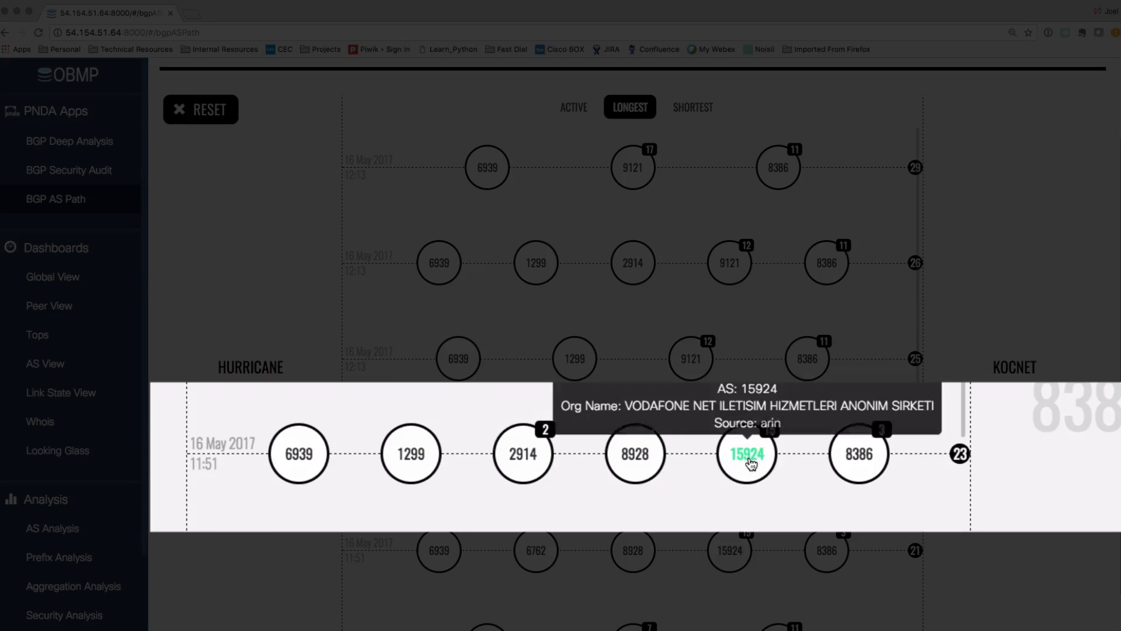
Examine the organisation of AS 8386 at the end of the HURRICANE–KOCNET path dated 16 May 2017 11:51.
mouse_move(859, 460)
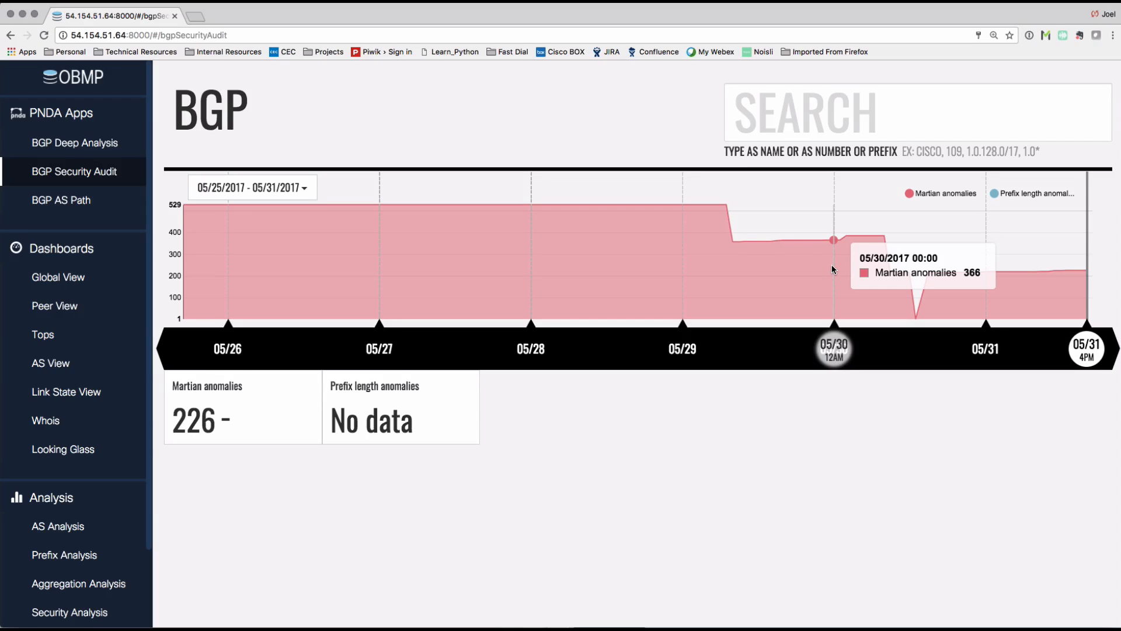
Select 05/30/2017 02:00 on the BGP Security Audit timeline and list the Martian anomalies for that time.
left_click(845, 237)
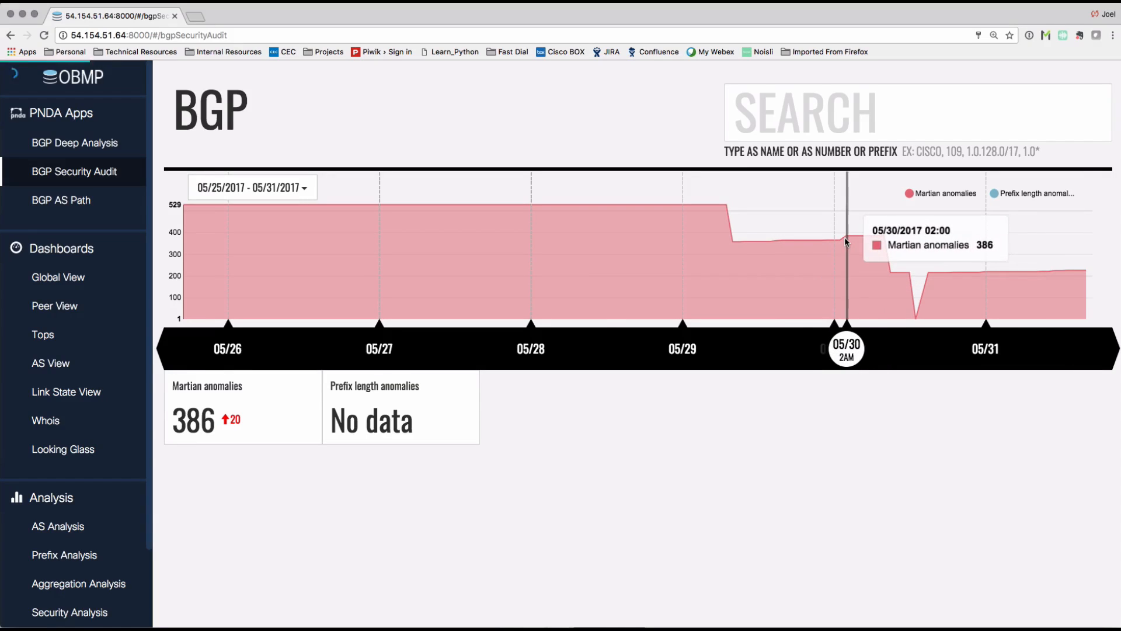
left_click(231, 413)
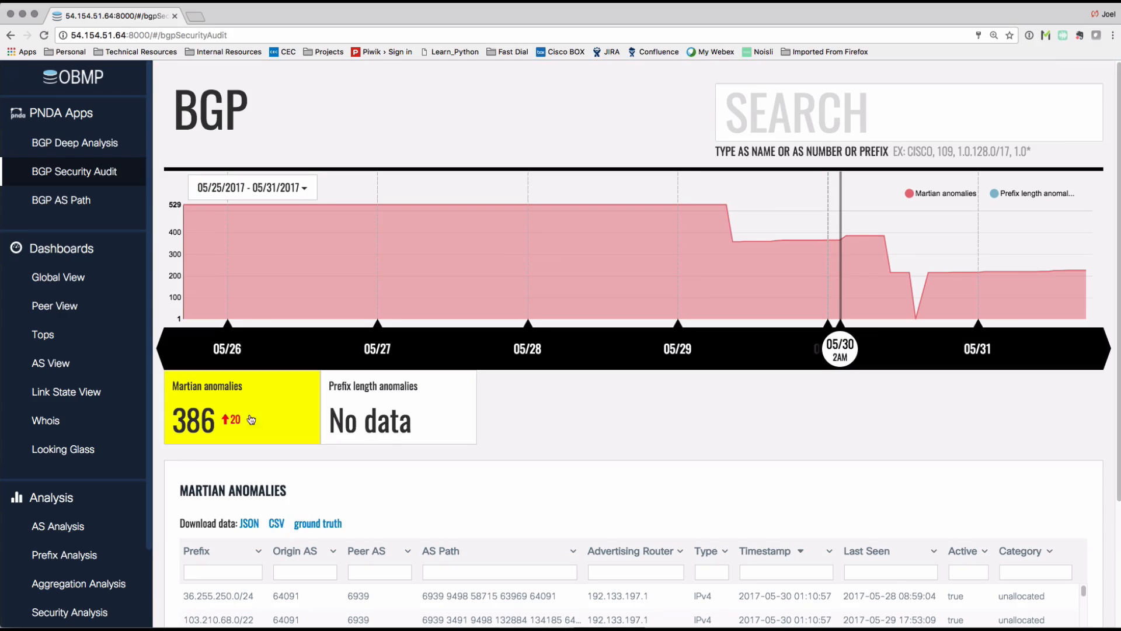
Filter the Martian anomalies table by origin AS 64091 and prefix 36.255.248.
left_click_drag(1117, 379, 1112, 506)
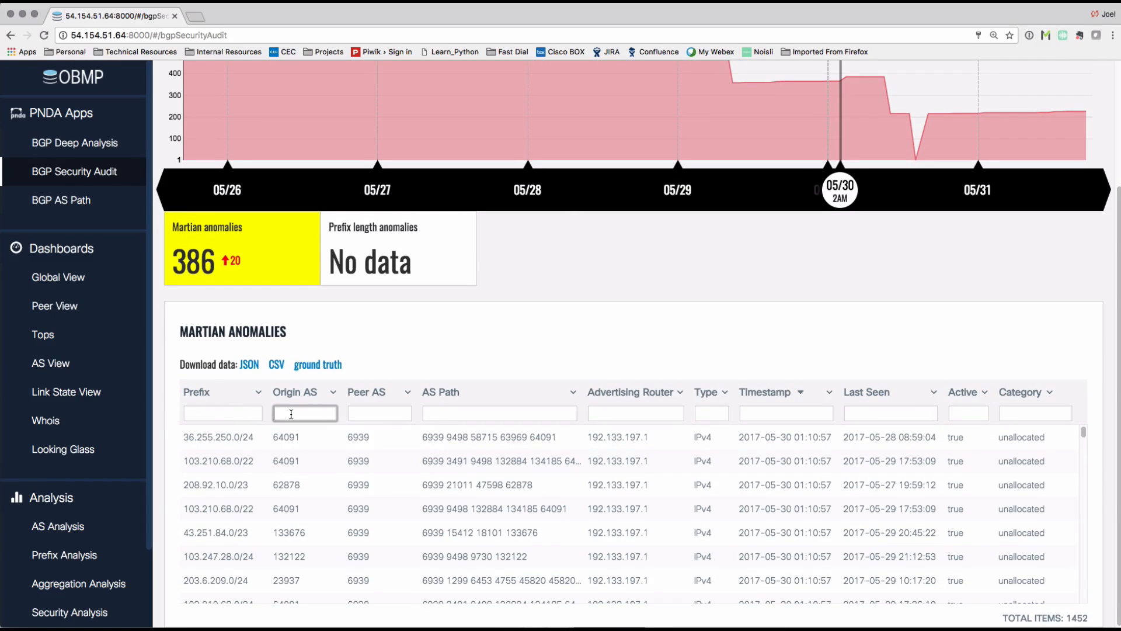
type("64091")
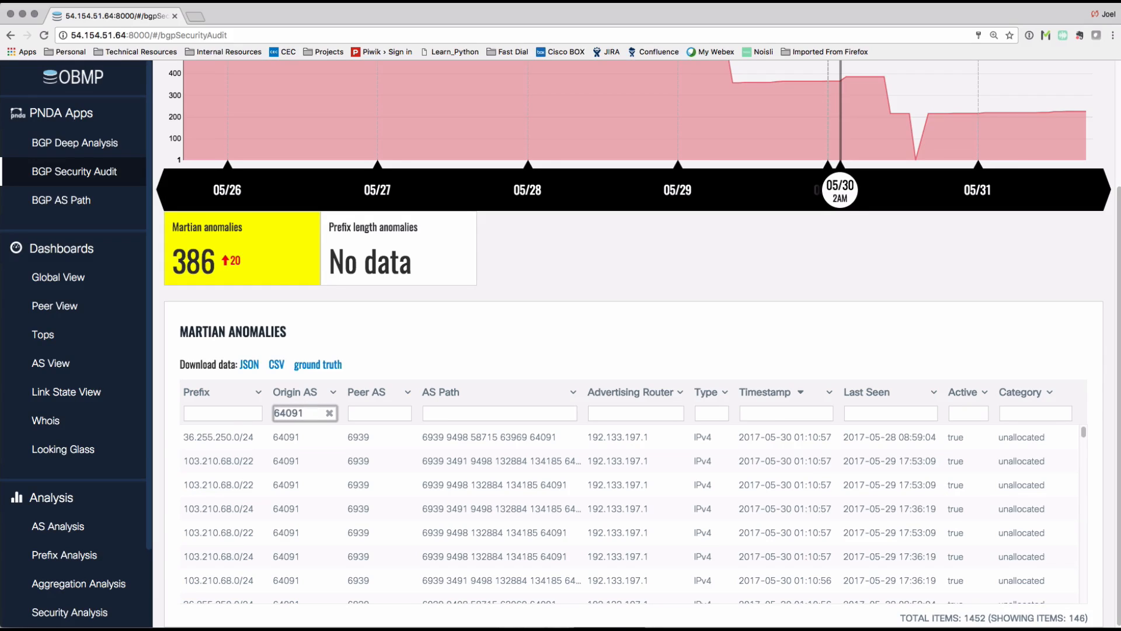
left_click(199, 413)
type("3")
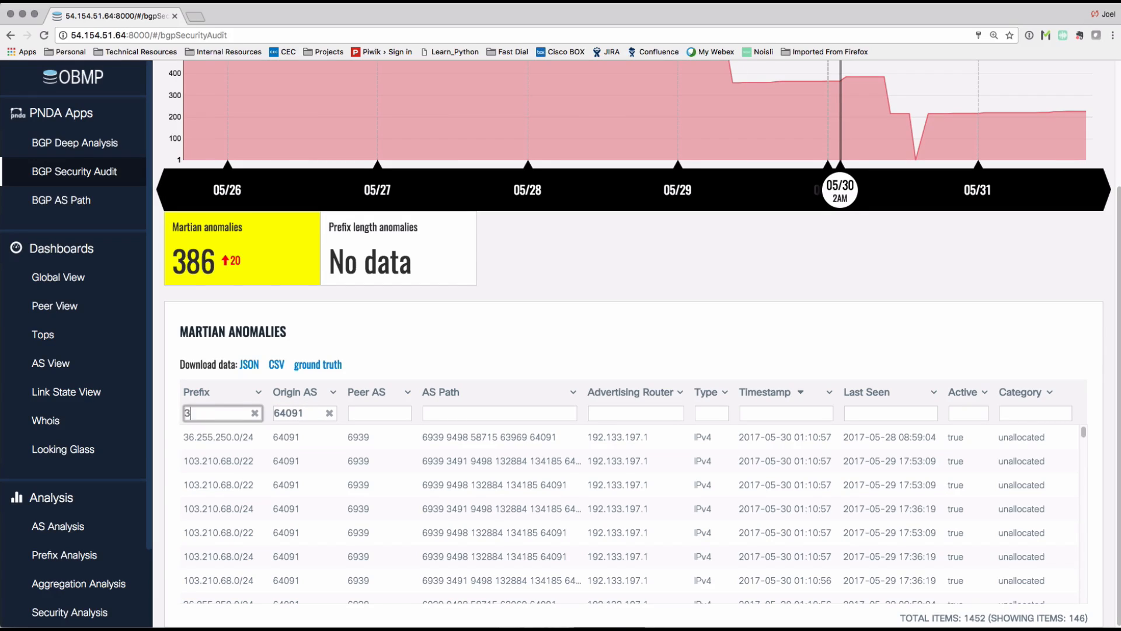
type("6.255.2")
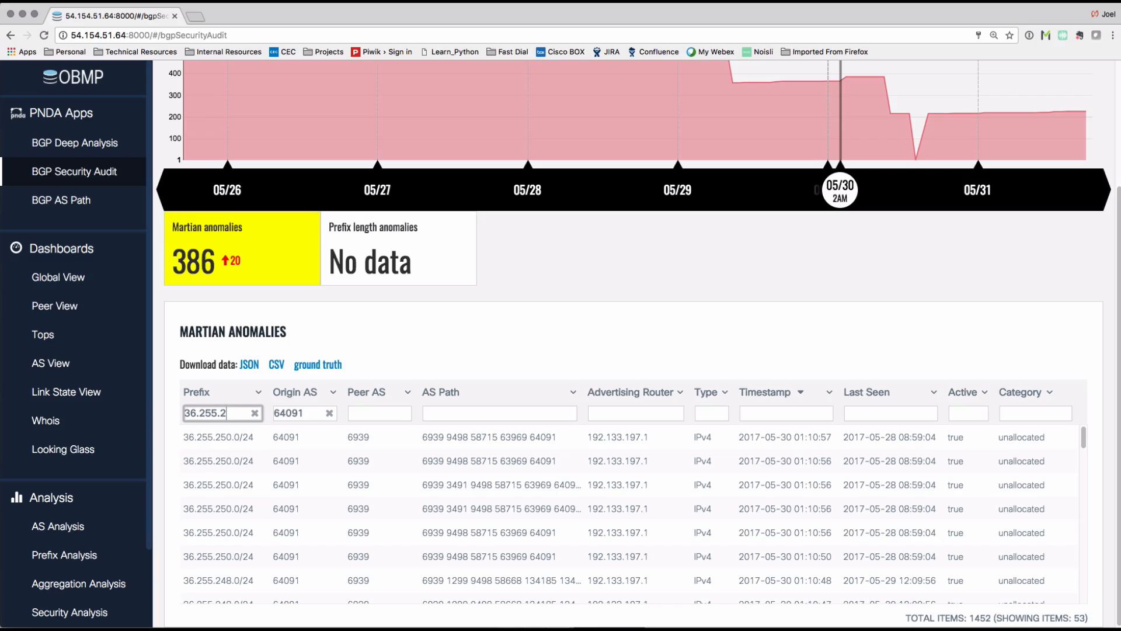
type("48")
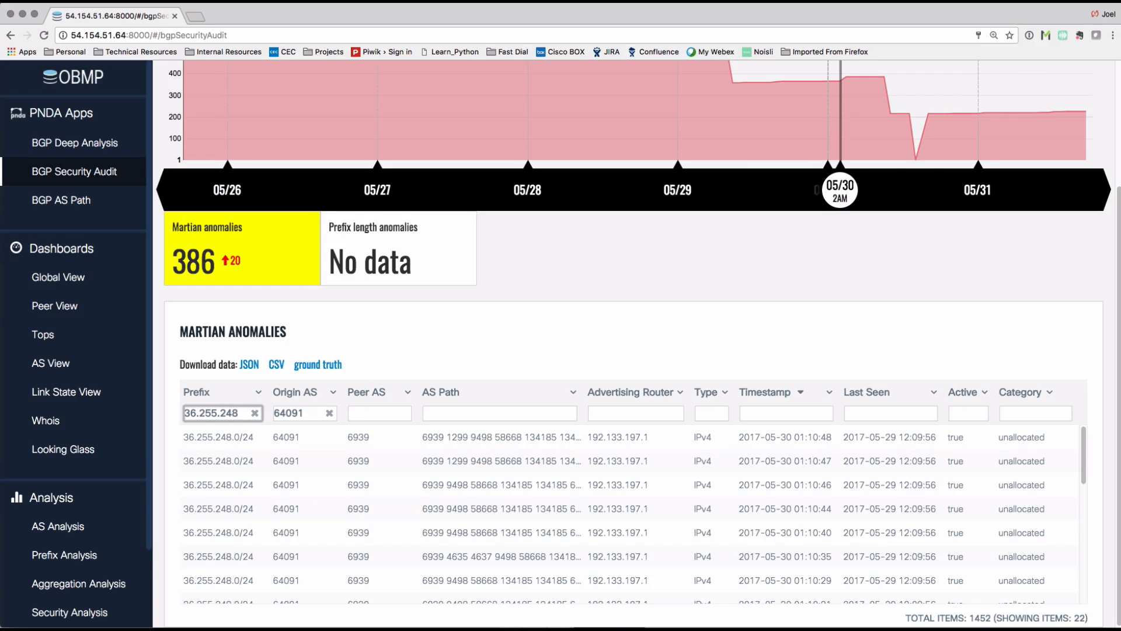
Open the deep analysis of prefix 36.255.248.0/24 from the filtered anomalies and inspect its timeline at 05/28/2017 13:30.
left_click(205, 440)
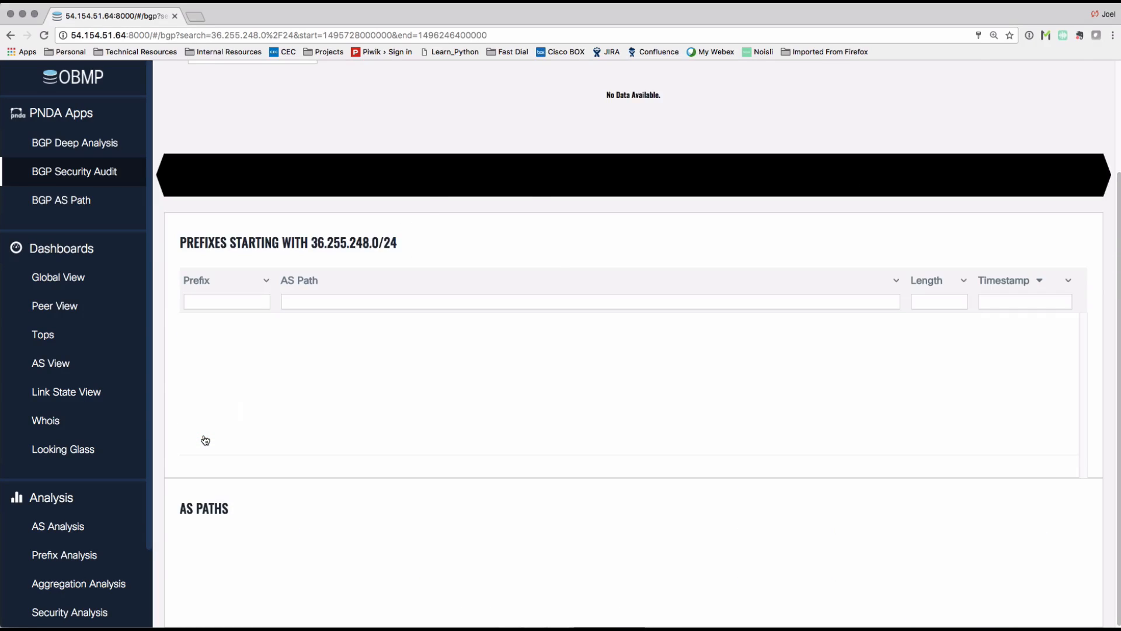
scroll(205, 440, "down", 10)
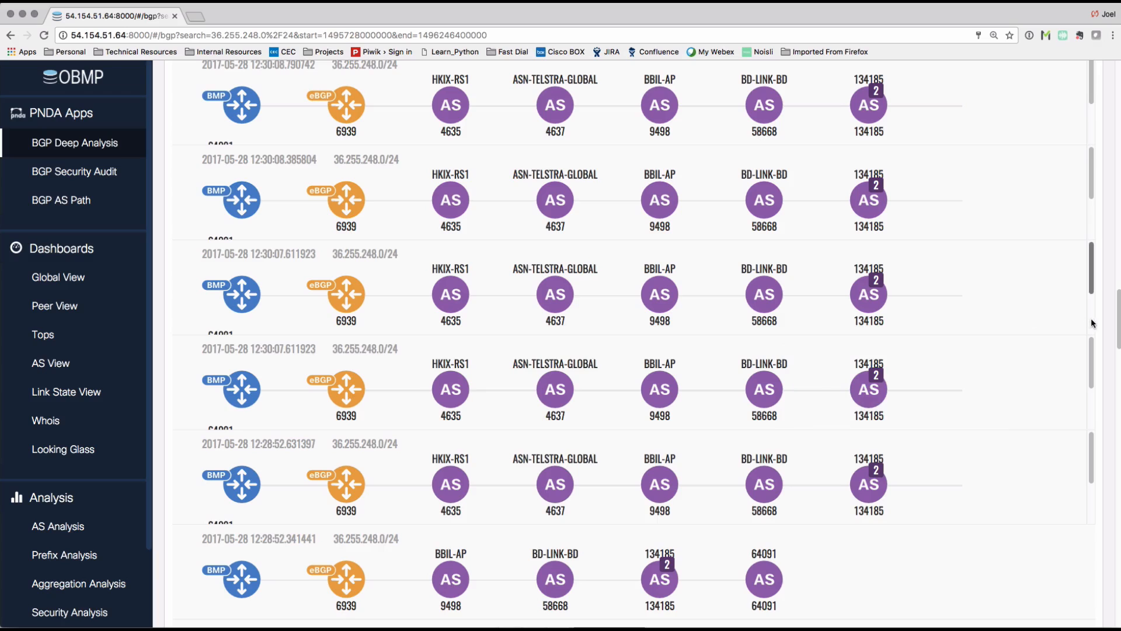
left_click_drag(1118, 320, 1109, 130)
scroll(1002, 210, "up", 1)
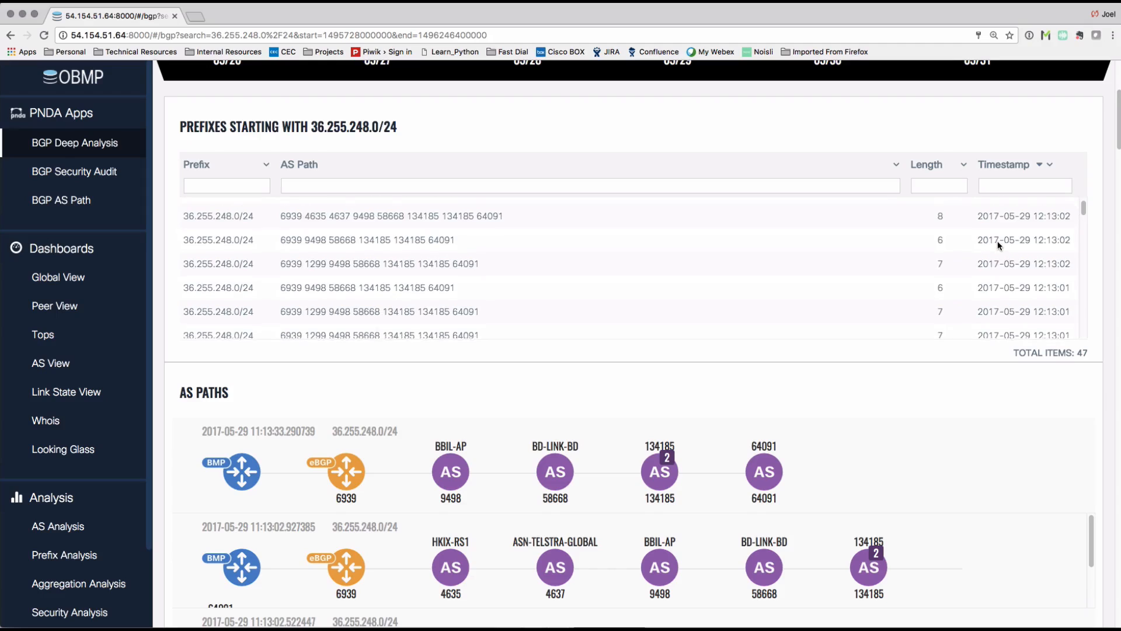
scroll(998, 244, "up", 2)
scroll(305, 146, "up", 1)
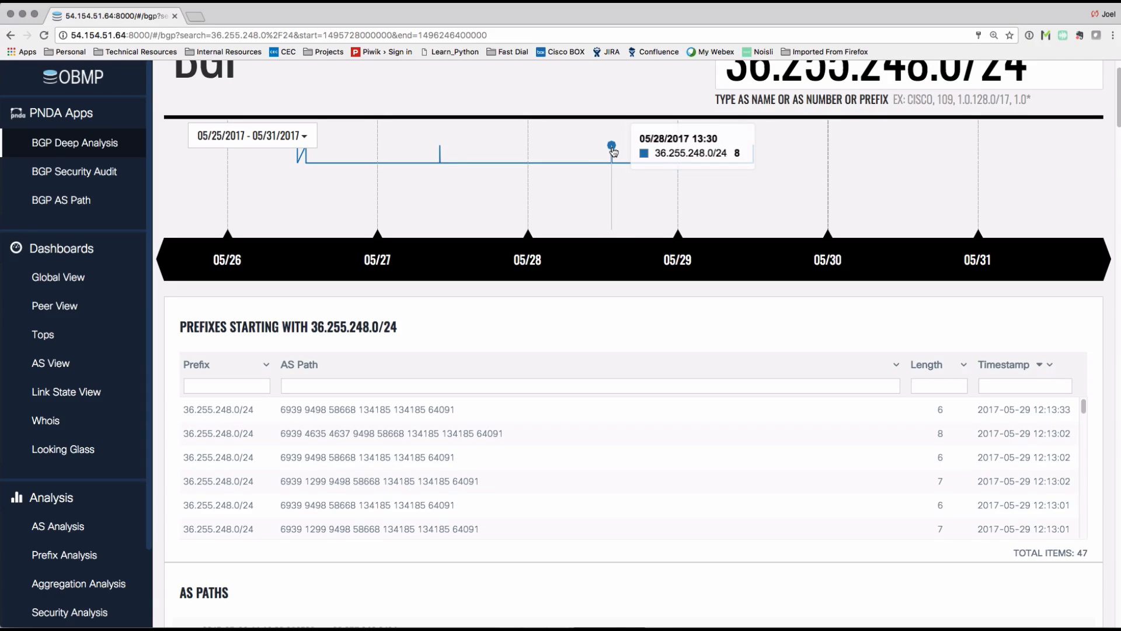
scroll(794, 408, "down", 5)
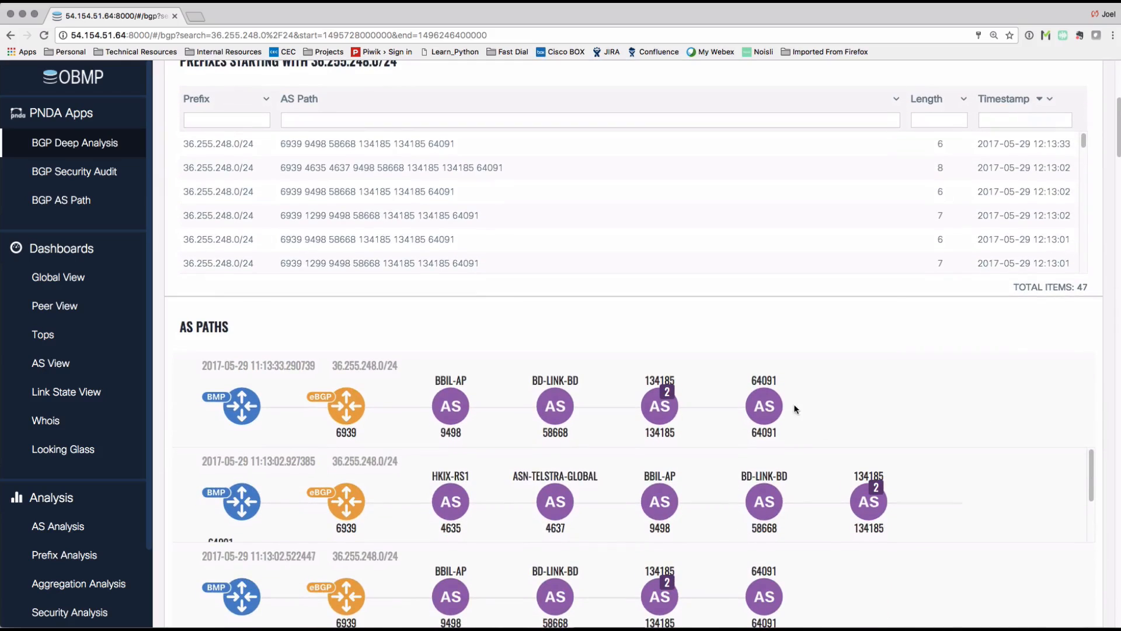
scroll(1026, 479, "down", 2)
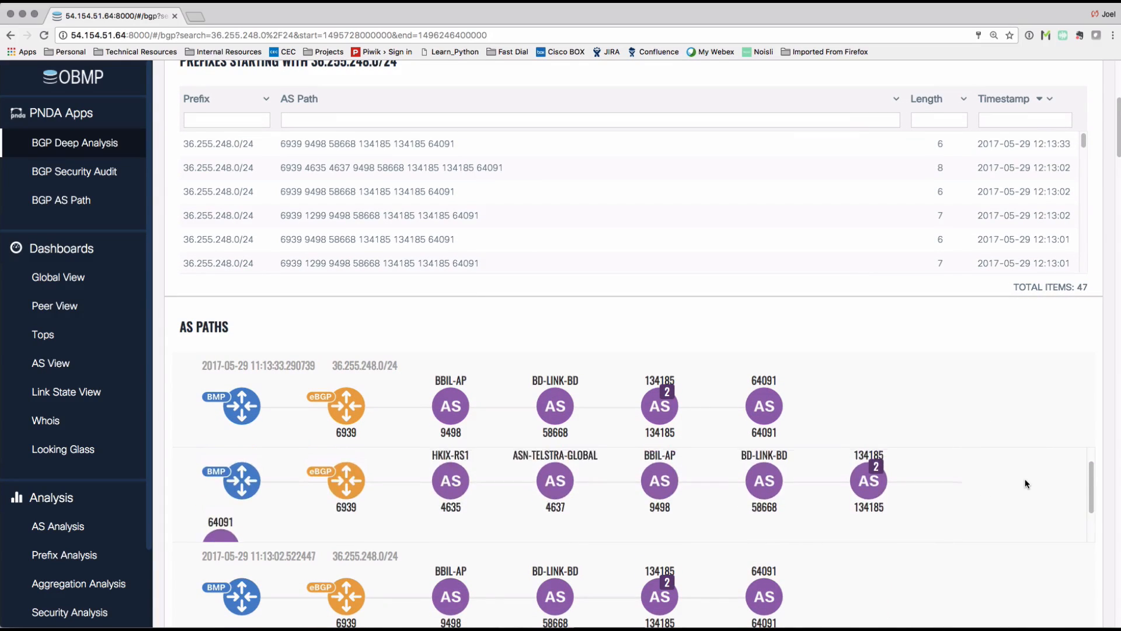
scroll(1025, 483, "down", 3)
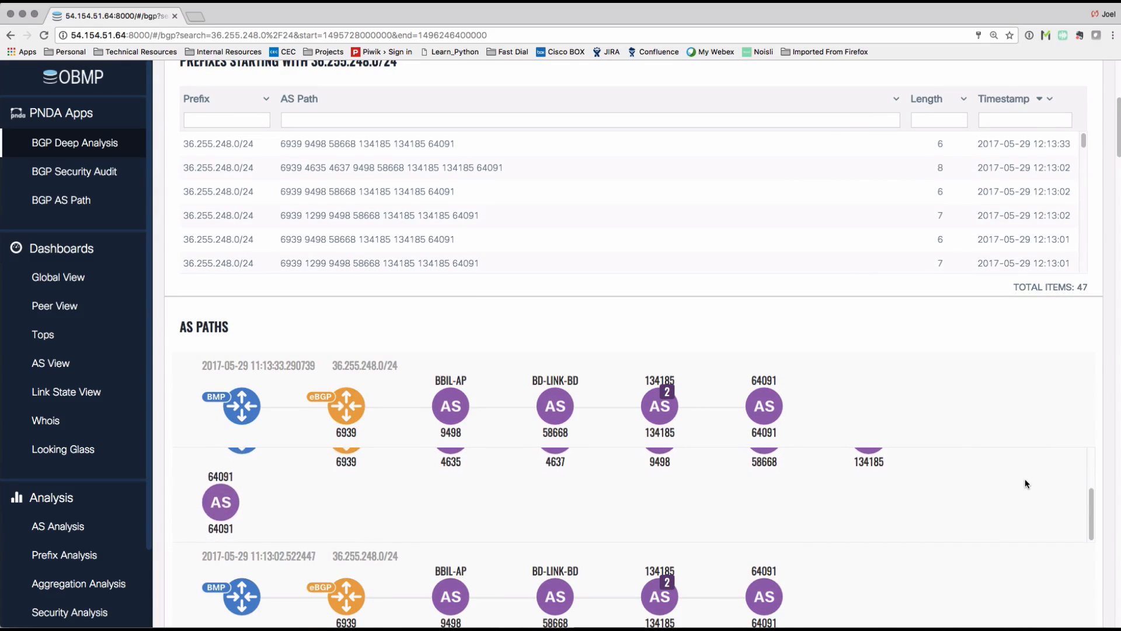
scroll(1025, 483, "down", 3)
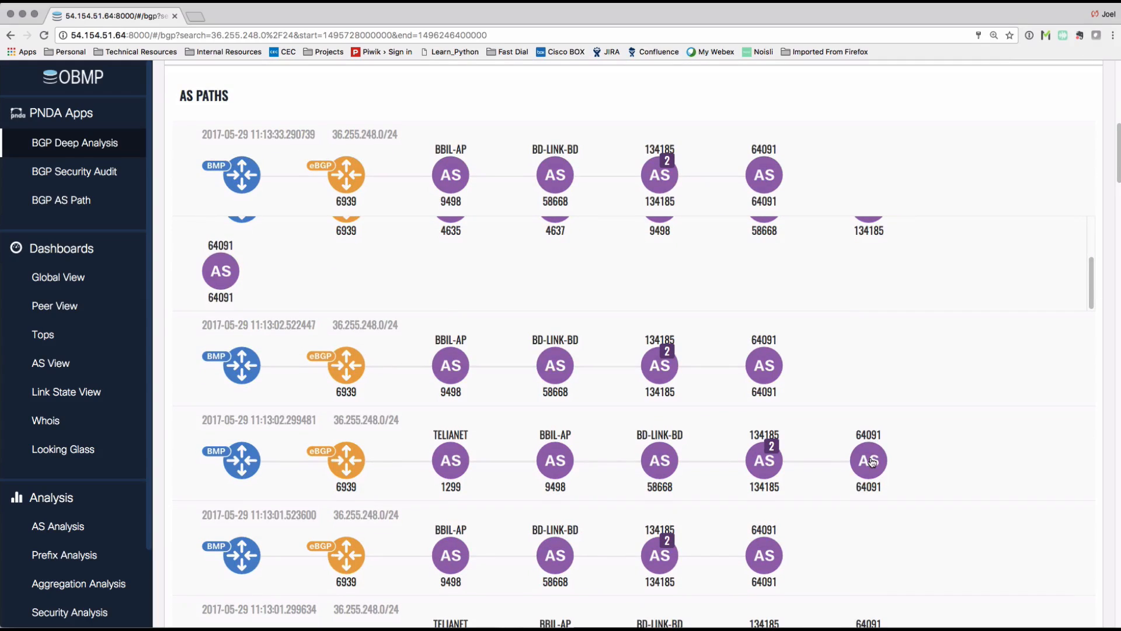
Examine the AS details of the hops in the 11:13:02.299481 and 11:13:02.522447 paths, and browse the older AS paths.
mouse_move(662, 455)
mouse_move(557, 456)
mouse_move(355, 459)
mouse_move(565, 368)
mouse_move(459, 368)
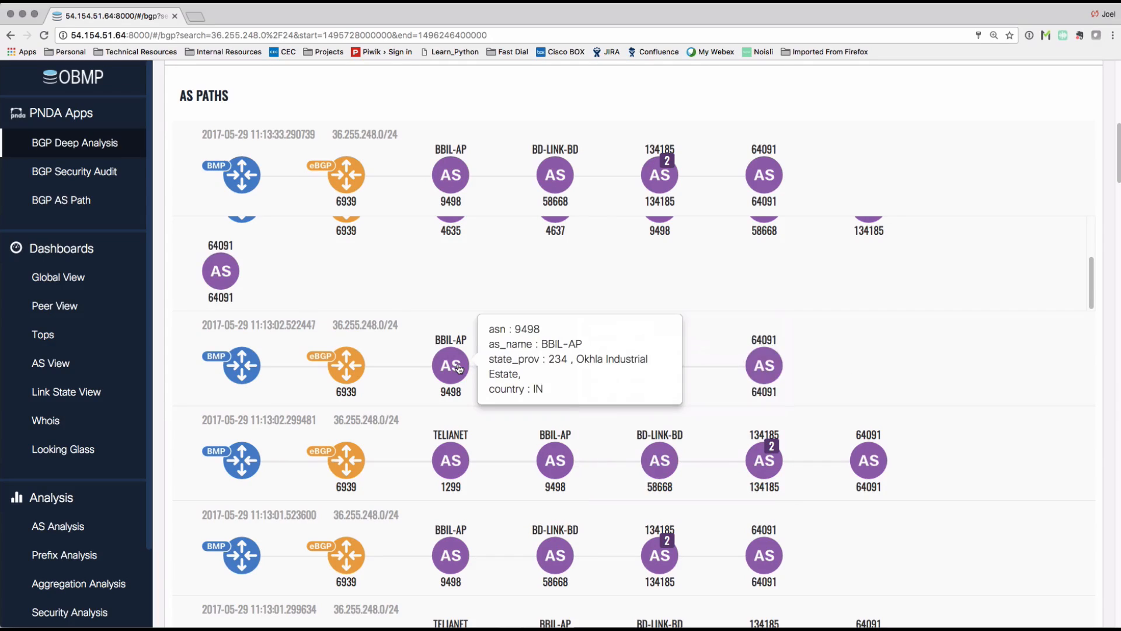
mouse_move(351, 369)
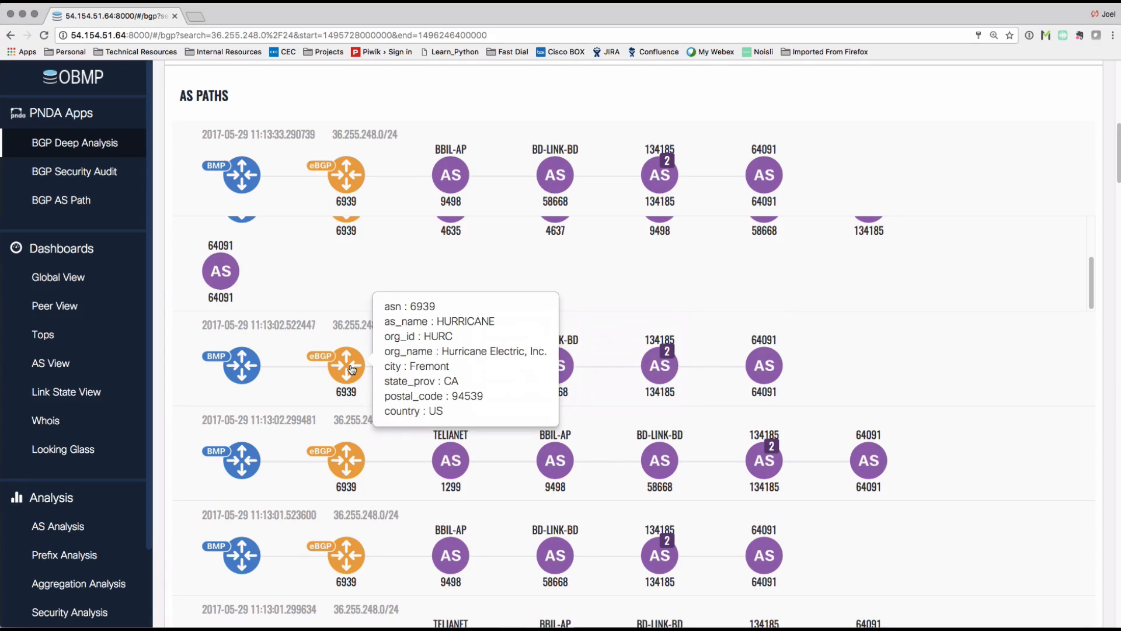
scroll(974, 399, "down", 5)
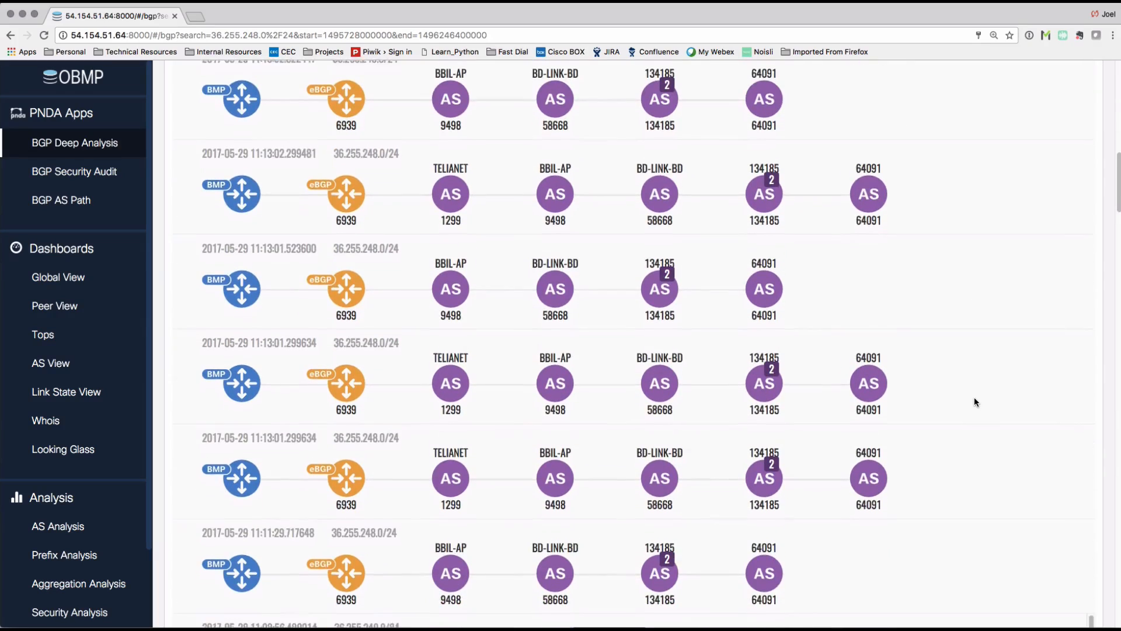
scroll(974, 402, "down", 6)
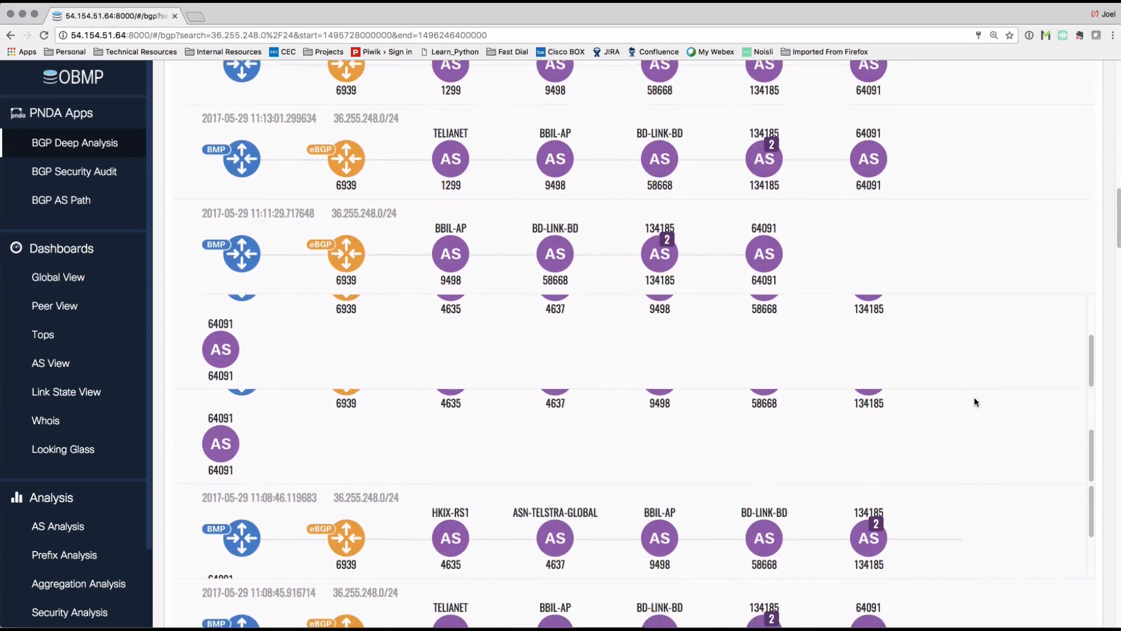
scroll(974, 397, "up", 5)
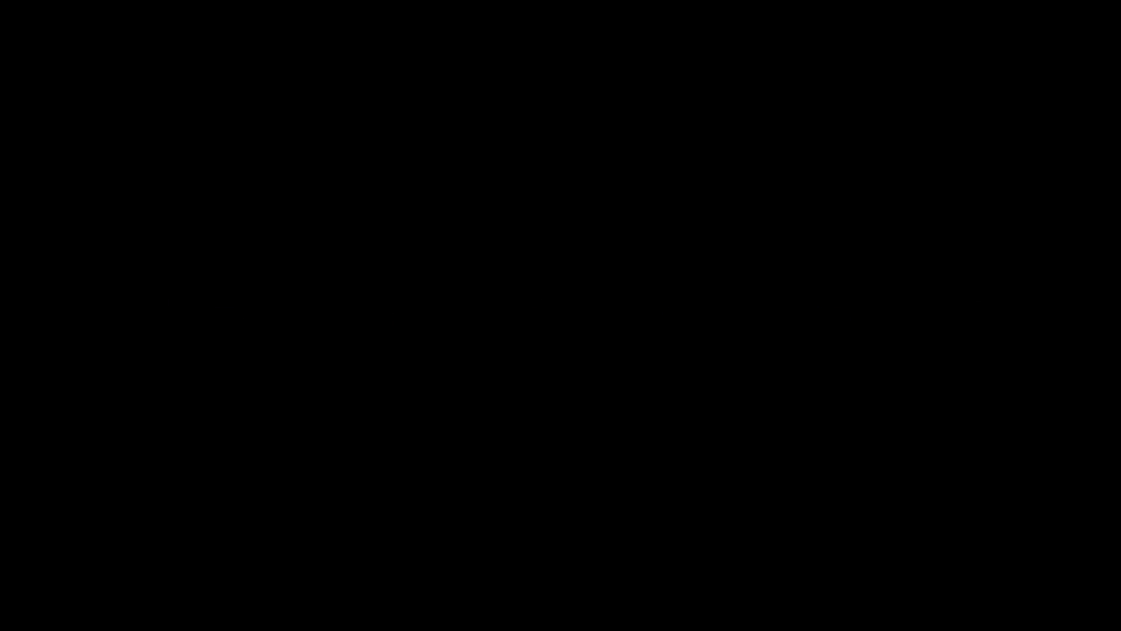